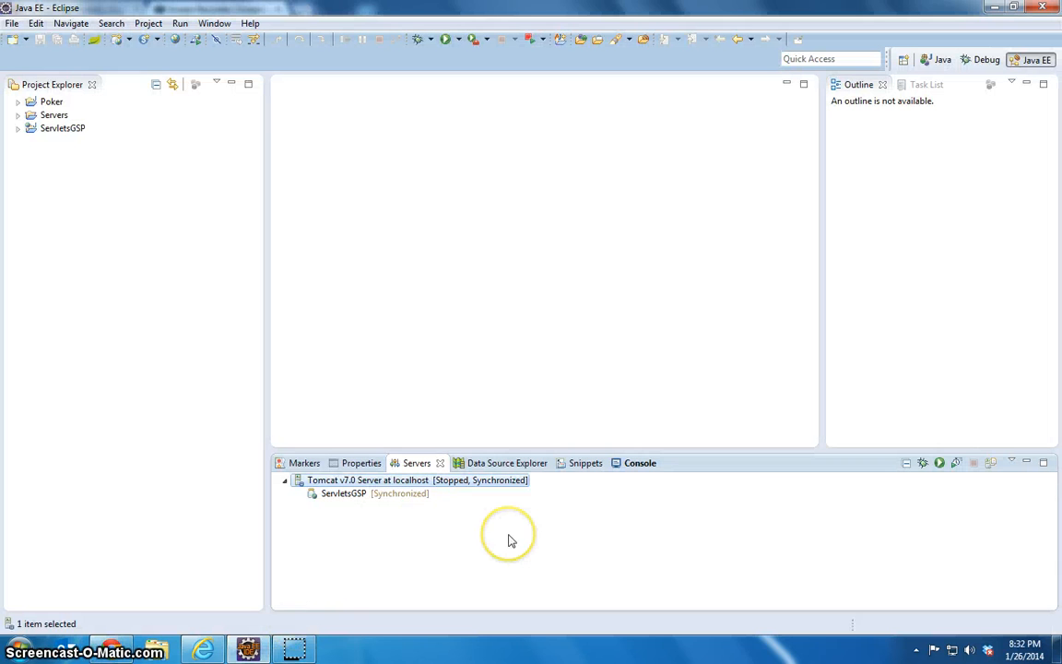
# Step: Show the Servers view and delete the existing Tomcat v7.0 server at localhost together with its unused configuration
pyautogui.click(214, 25)
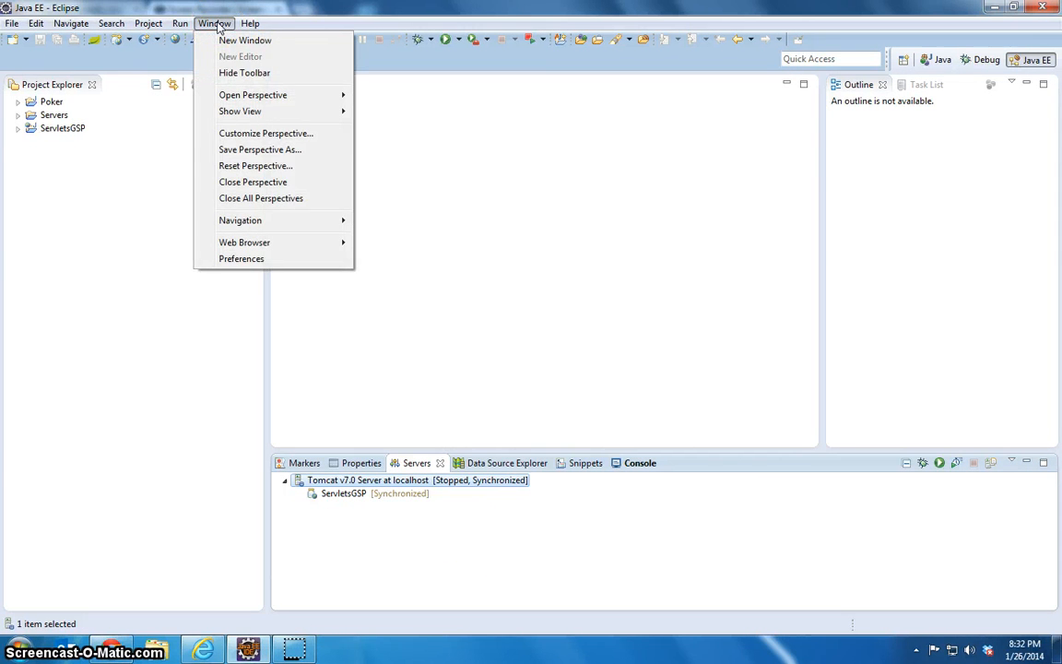
pyautogui.moveTo(247, 113)
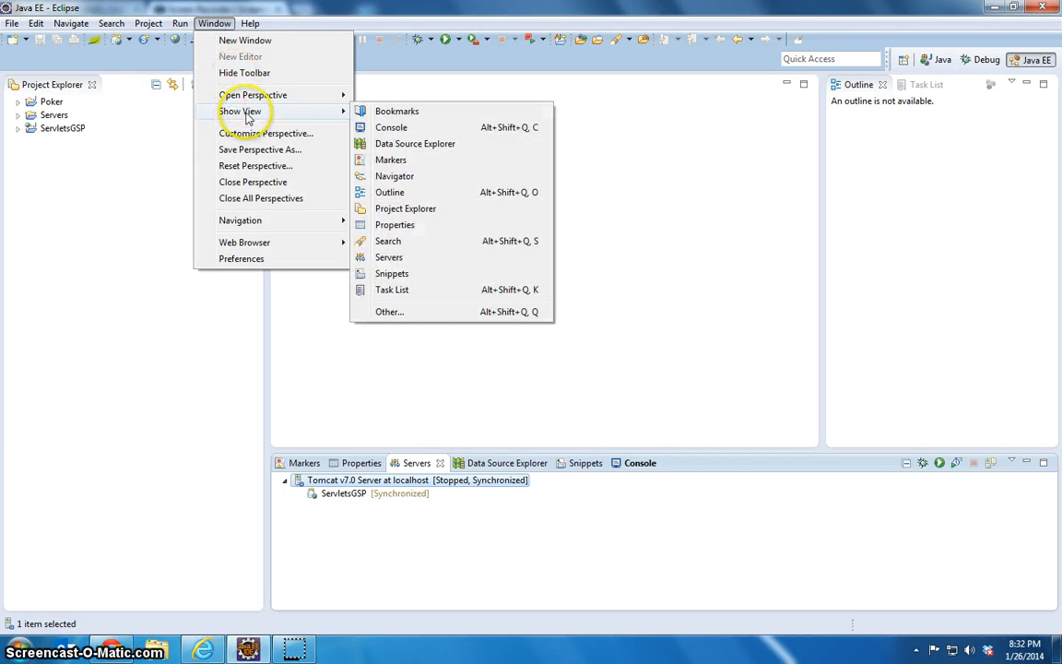
pyautogui.click(402, 257)
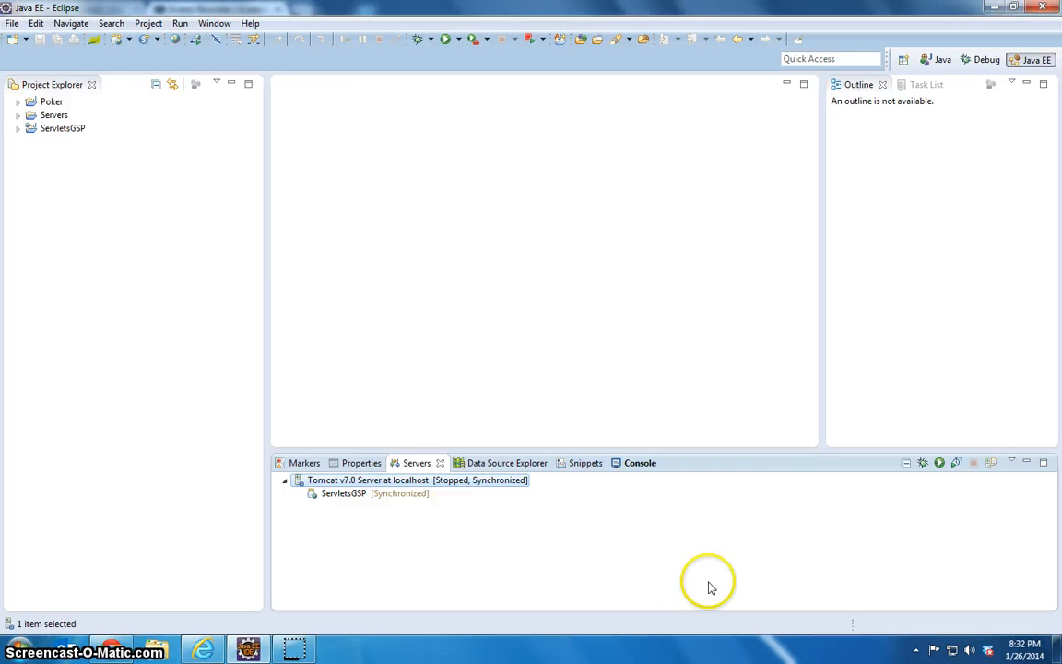
pyautogui.rightClick(393, 485)
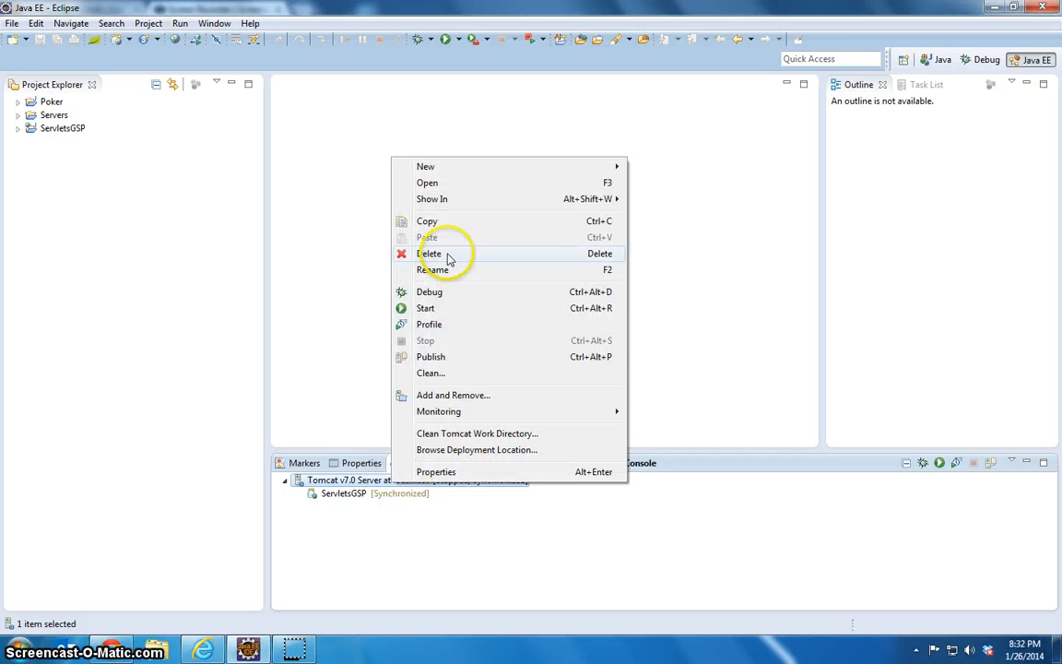
pyautogui.click(447, 257)
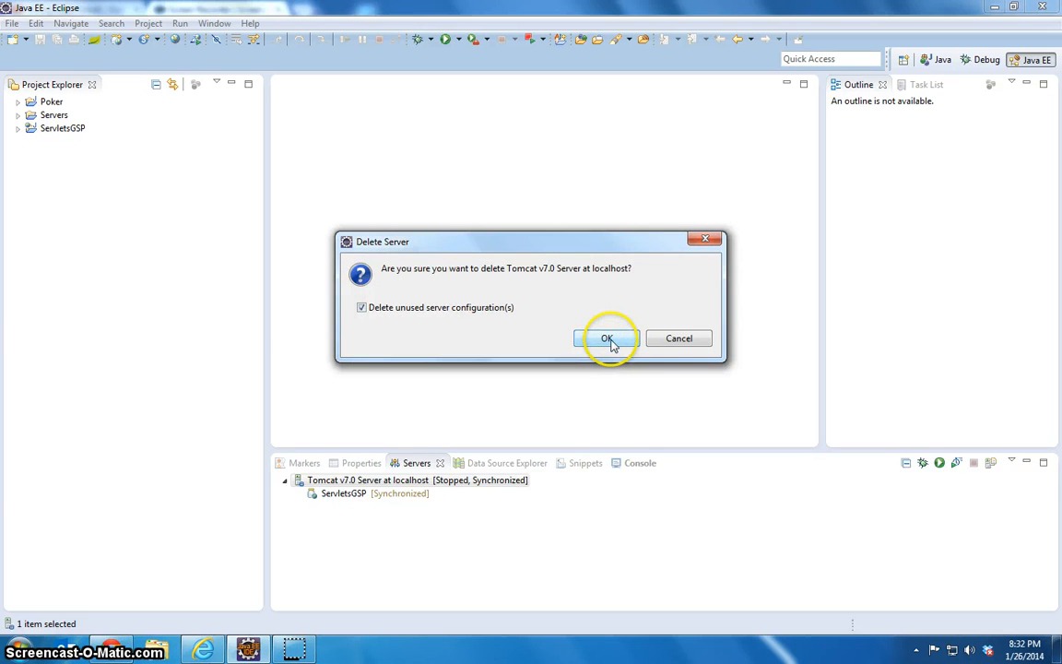
pyautogui.click(607, 339)
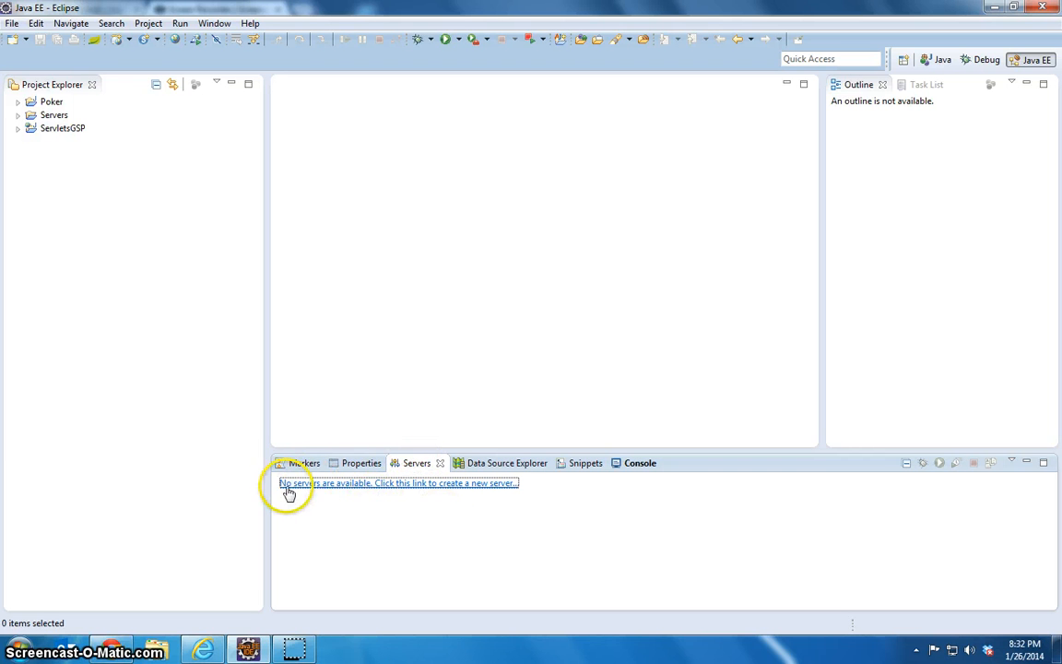
# Step: Begin defining a new server and choose Tomcat v7.0 Server as its type
pyautogui.rightClick(456, 532)
pyautogui.moveTo(488, 538)
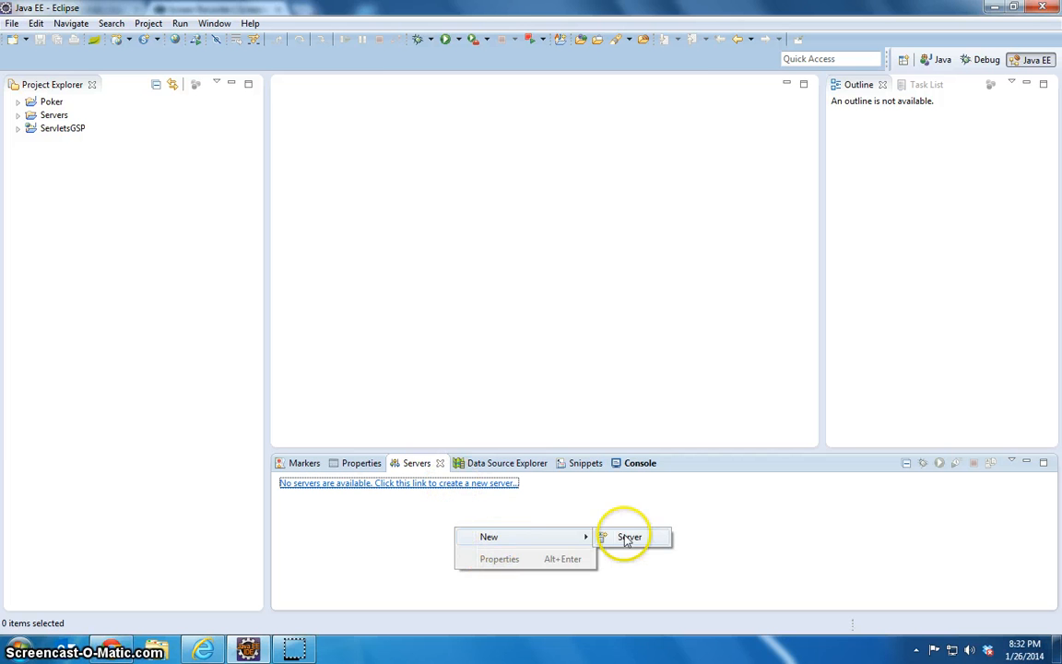
pyautogui.click(390, 516)
pyautogui.click(391, 483)
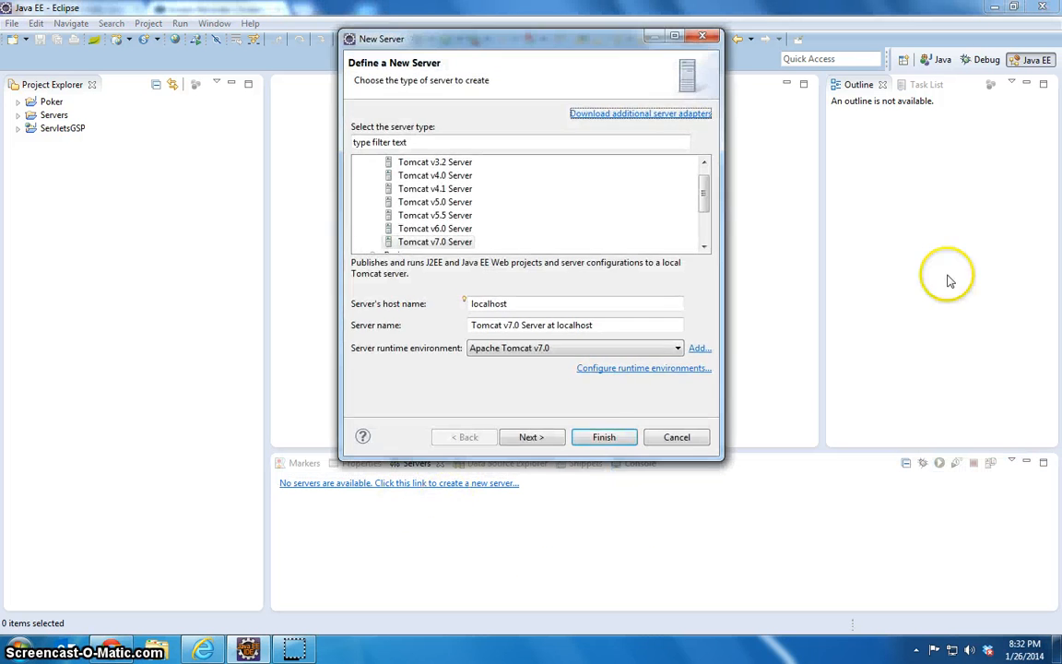
pyautogui.moveTo(708, 200); pyautogui.dragTo(708, 207)
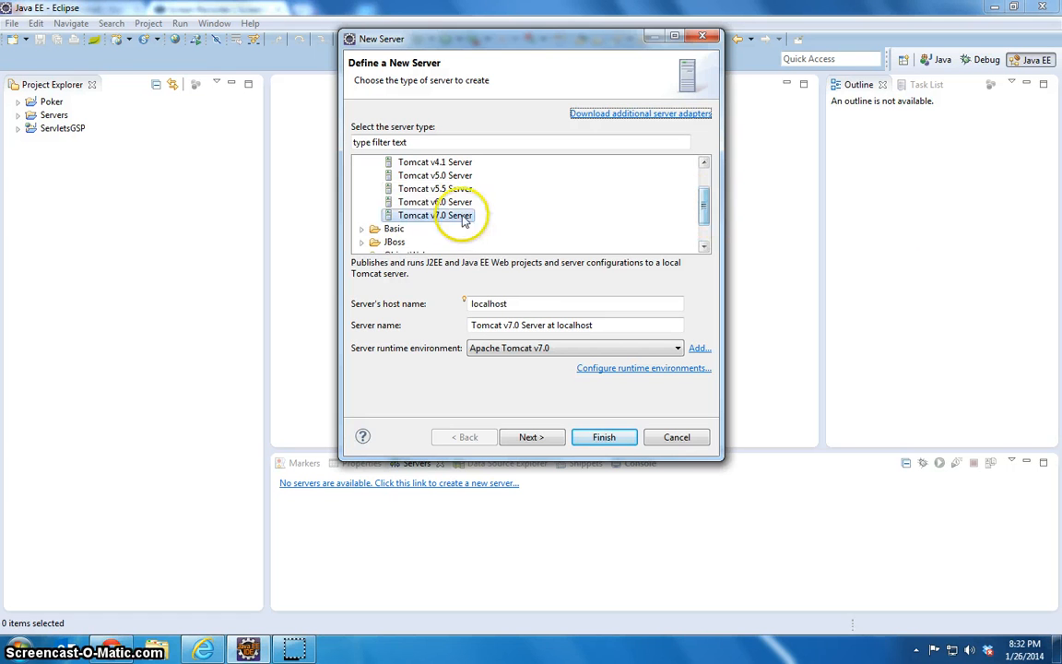
pyautogui.click(443, 217)
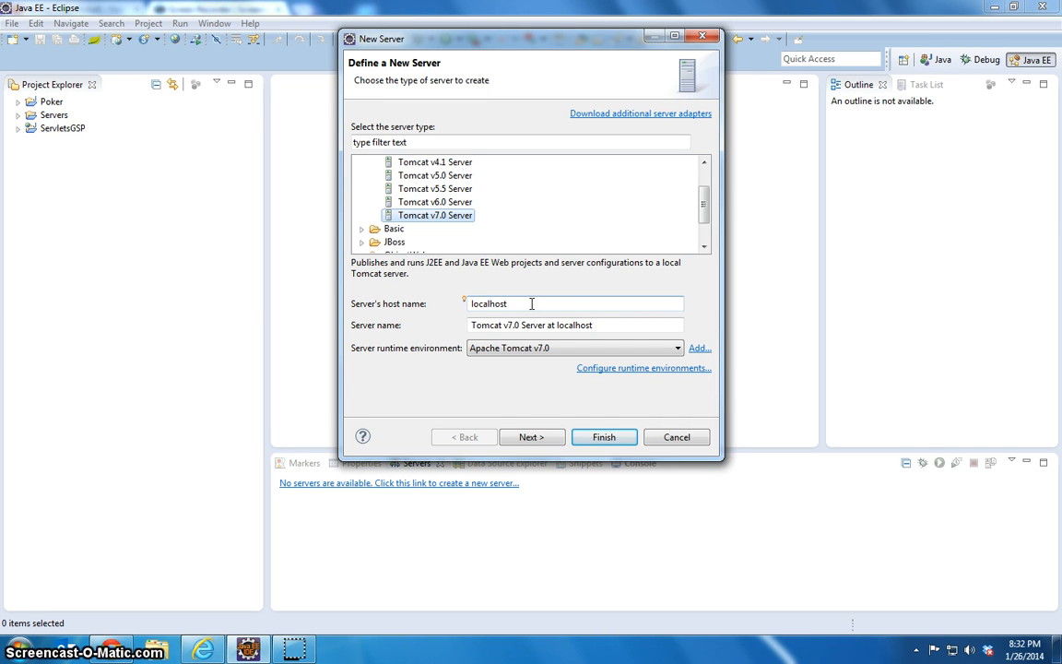
# Step: Add the ServletsGSP project to the new server's configured resources and finish creating the server
pyautogui.click(534, 439)
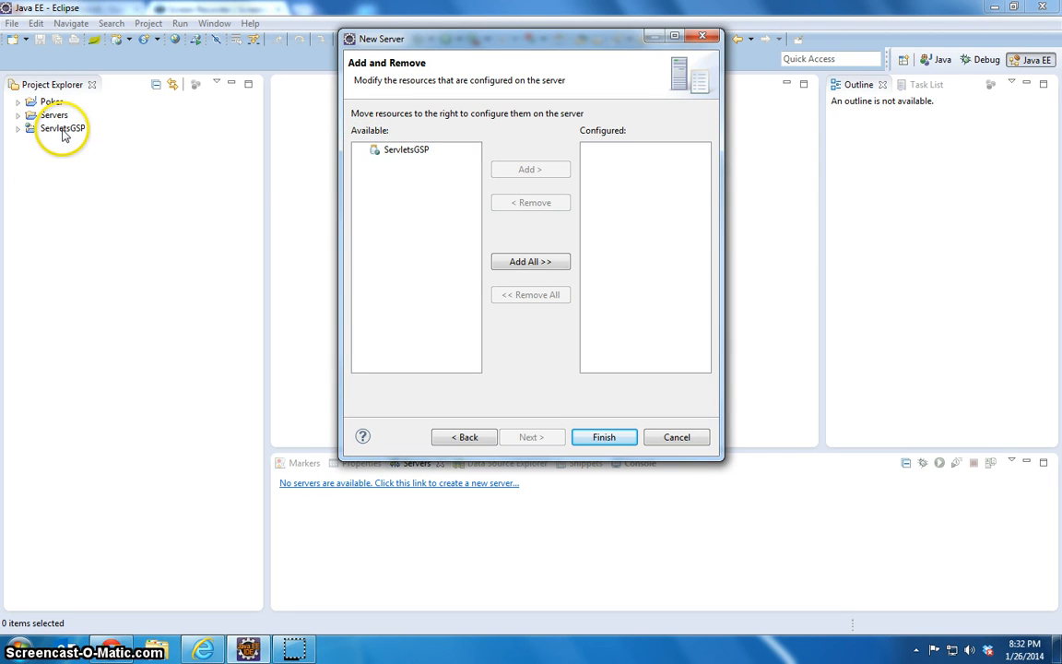
pyautogui.click(402, 150)
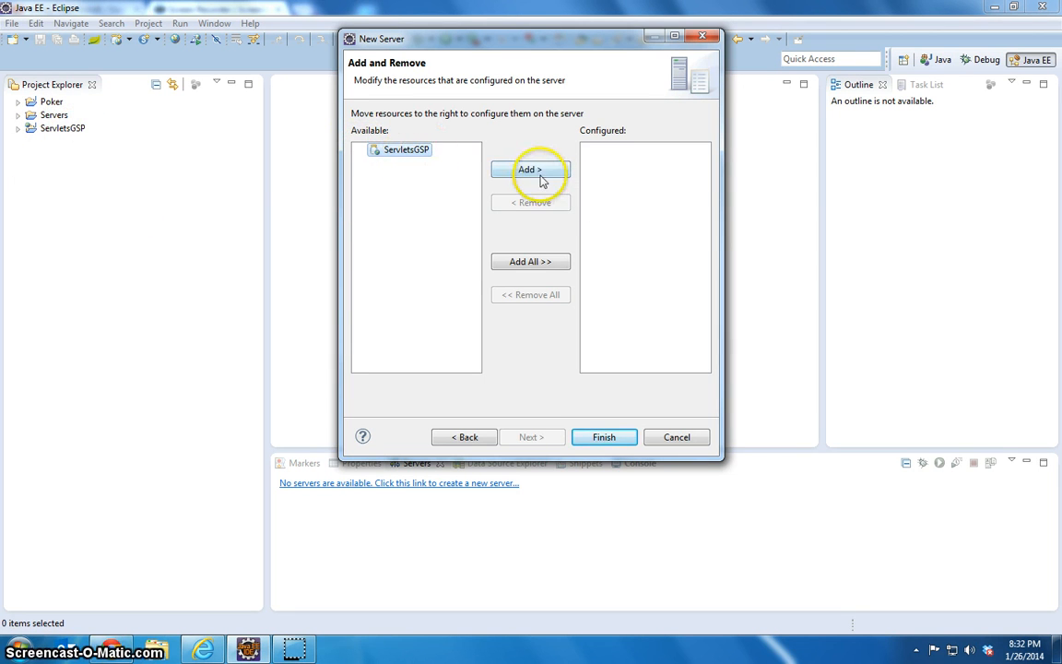
pyautogui.click(542, 179)
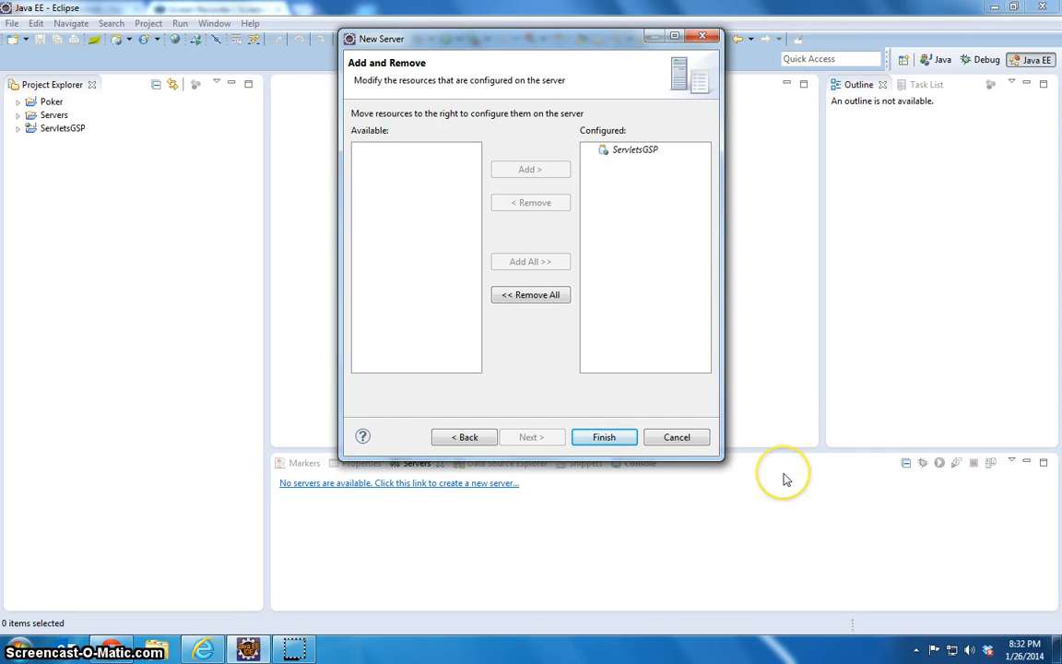
pyautogui.click(608, 439)
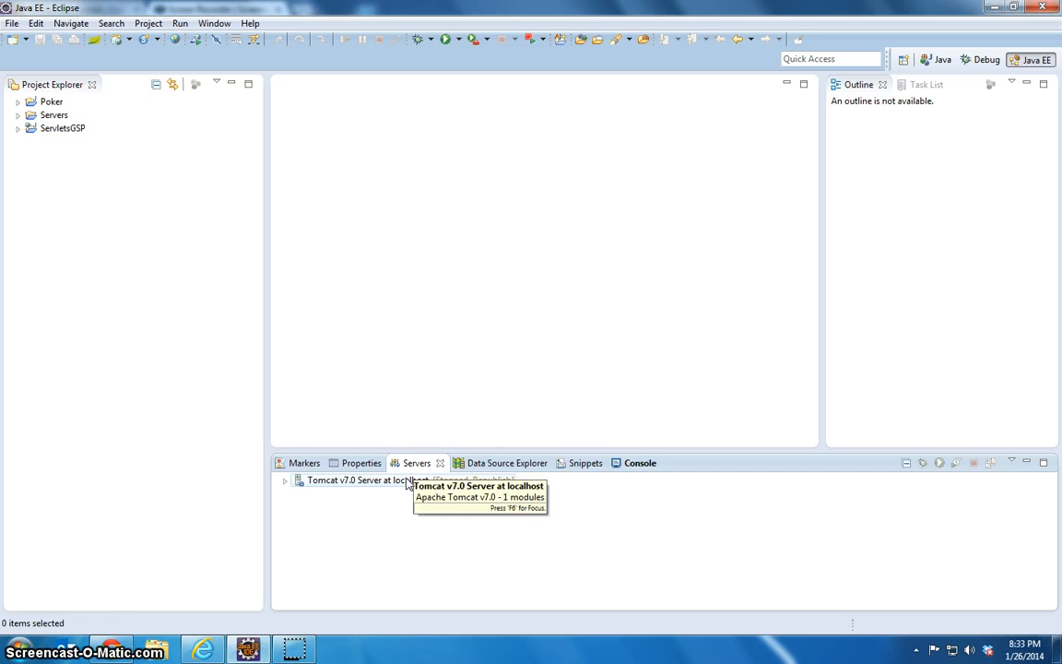
# Step: Open the Tomcat Host Manager page from the installed Apache Tomcat 7.0 programs to check the connection
pyautogui.press('super')
pyautogui.click(46, 582)
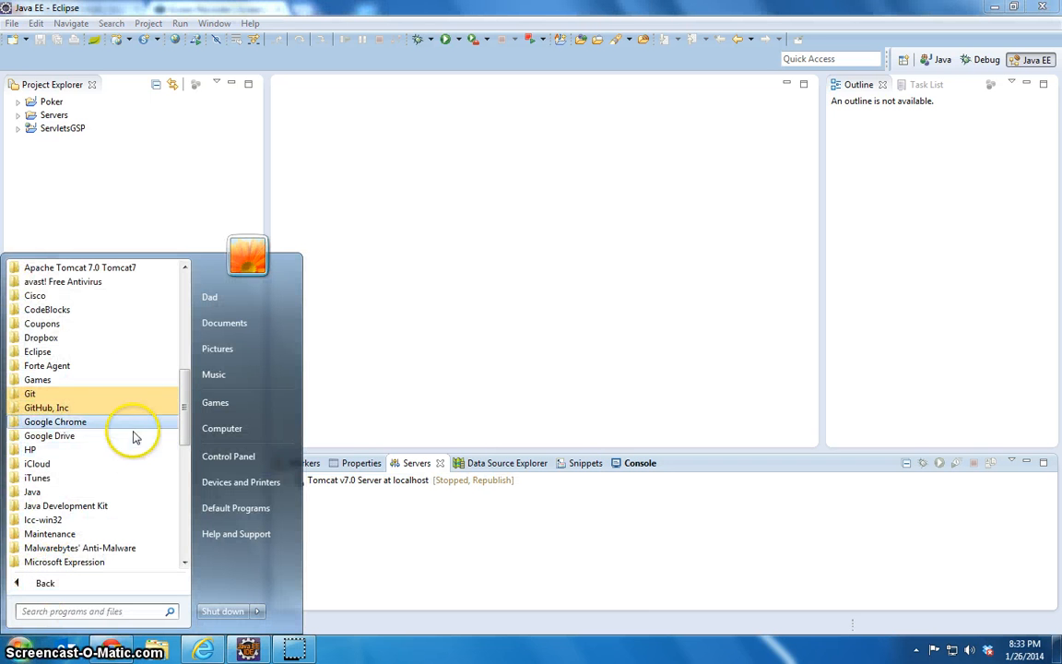
pyautogui.click(92, 266)
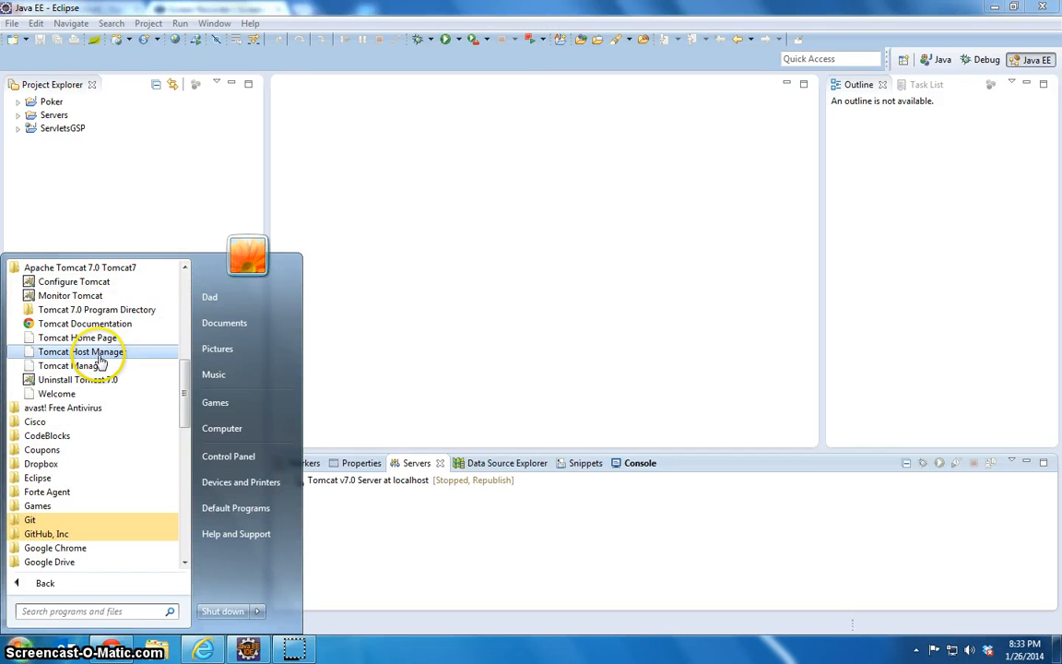
pyautogui.click(99, 357)
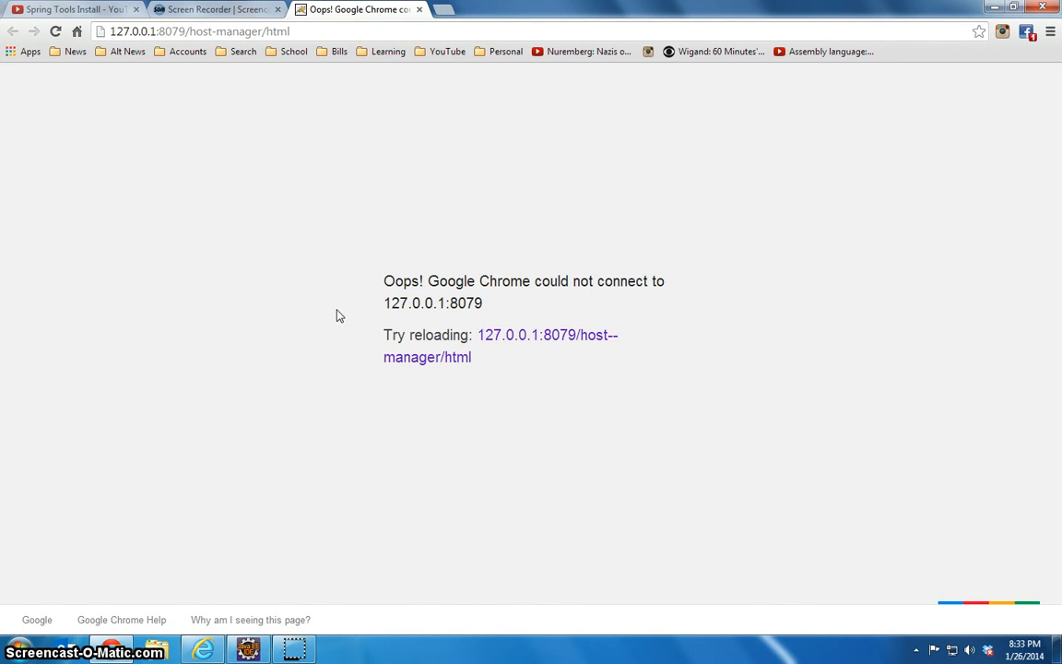
# Step: Run services.msc, check the status of the Apache Tomcat 7.0 Tomcat7 service, and close the Services window
pyautogui.press('super+r')
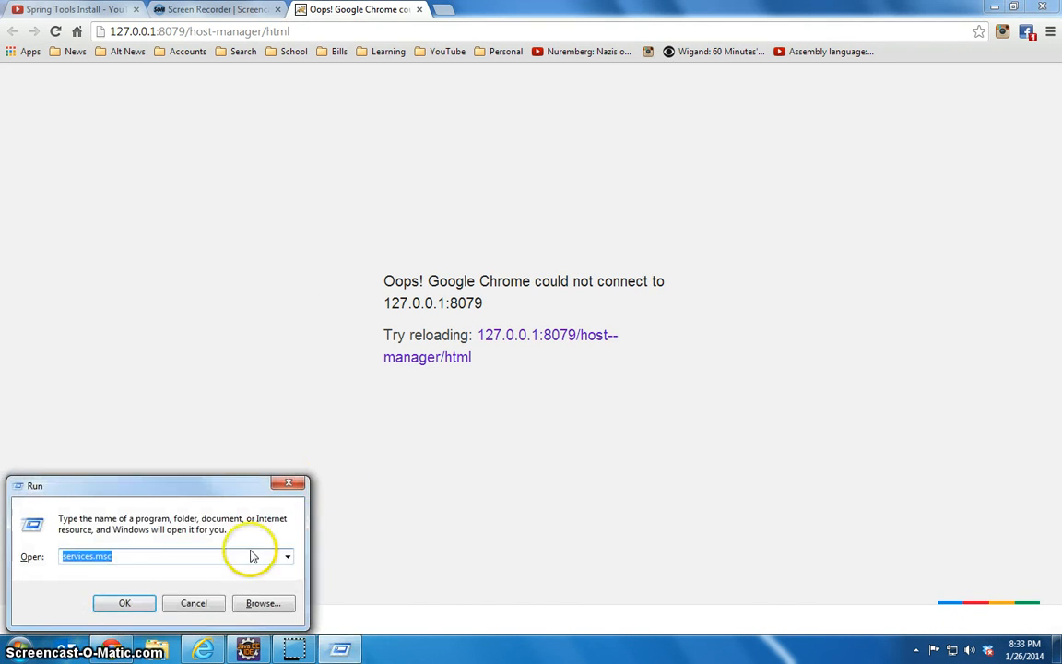
pyautogui.click(104, 602)
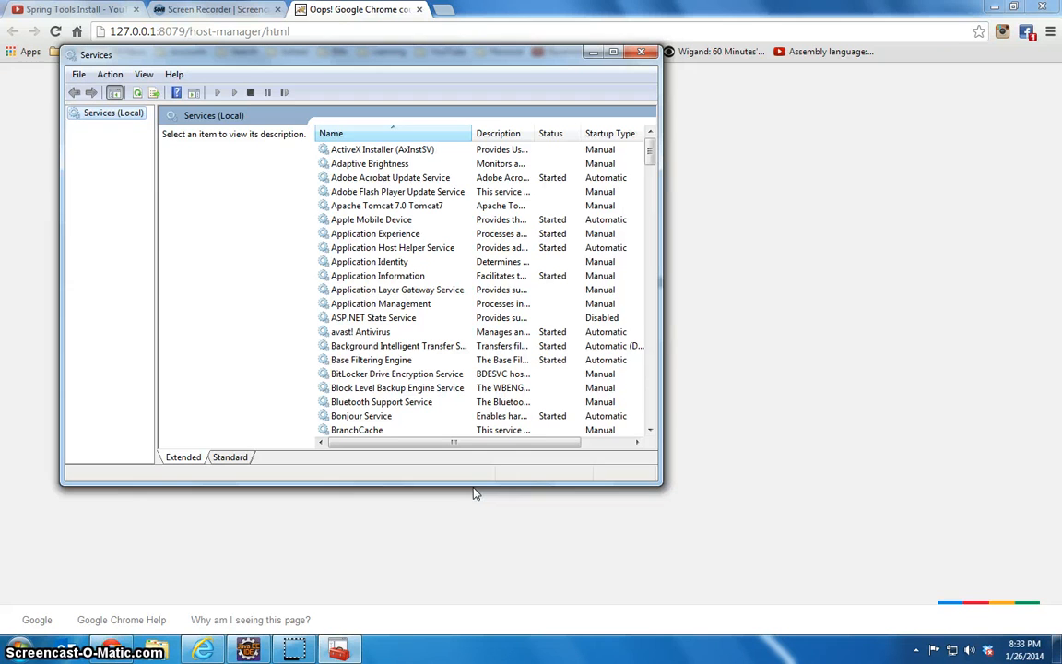
pyautogui.click(391, 205)
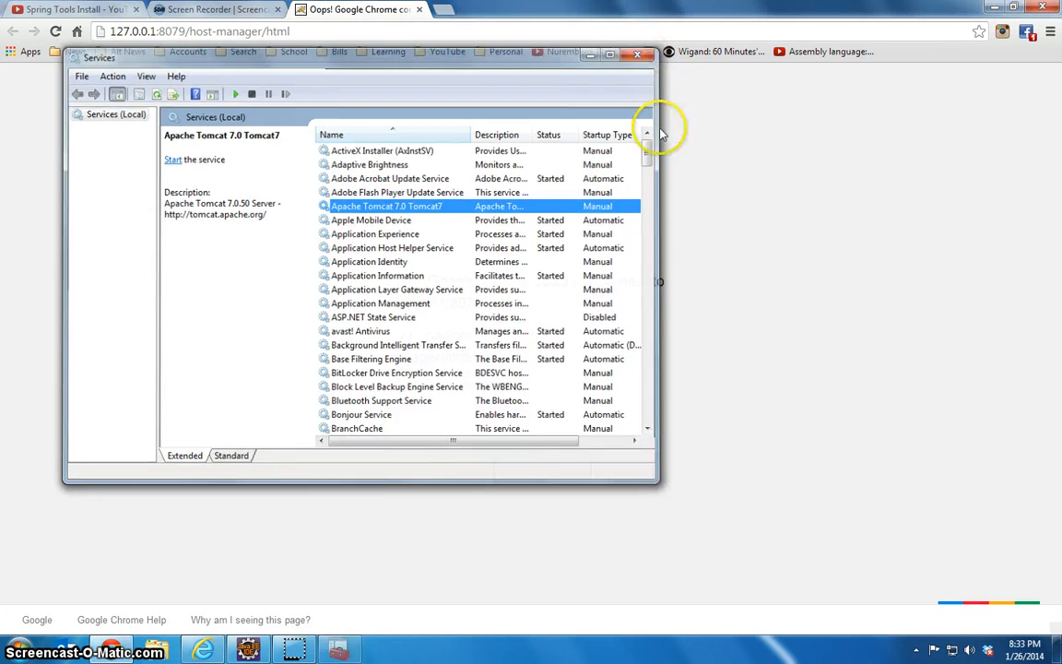
pyautogui.click(672, 183)
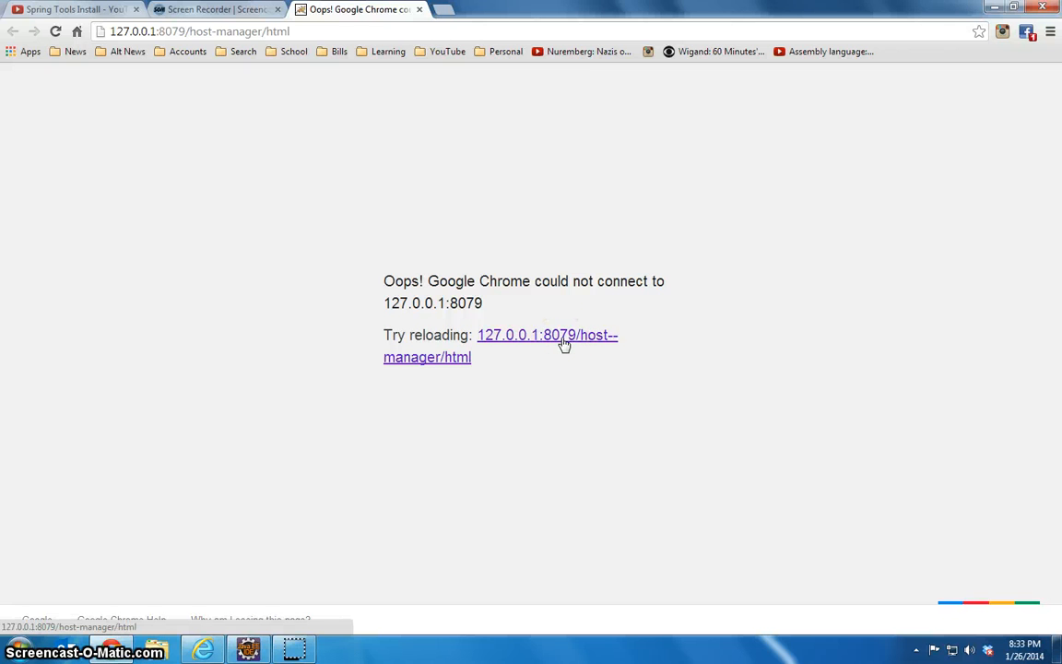
# Step: Switch to Eclipse, open the Tomcat v7.0 server's configuration overview, and widen the editor to examine its port numbers
pyautogui.click(366, 539)
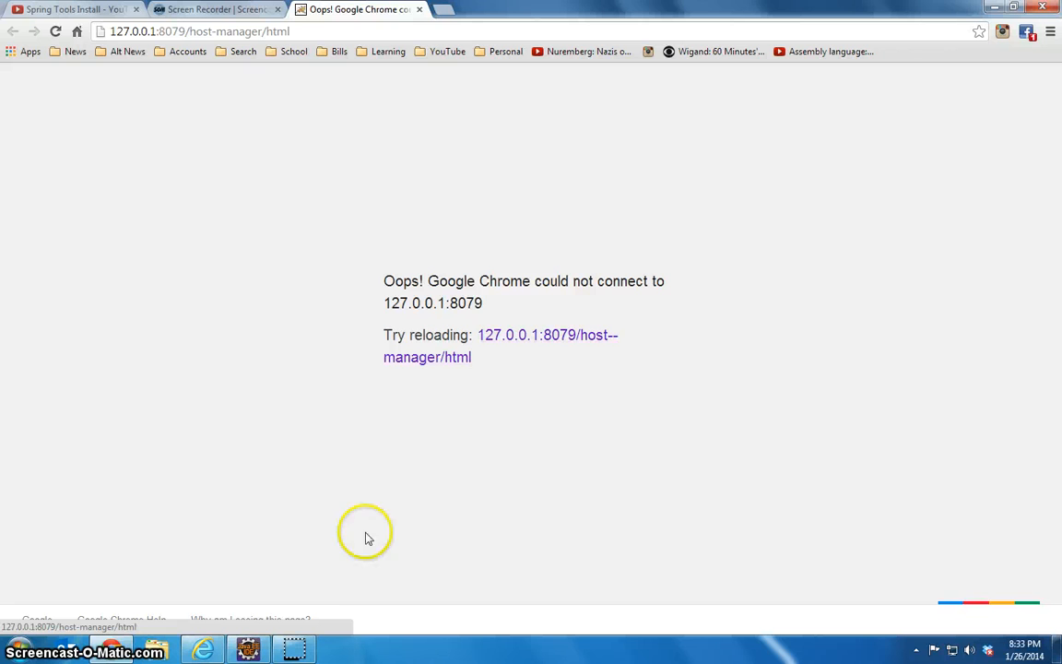
pyautogui.moveTo(249, 651)
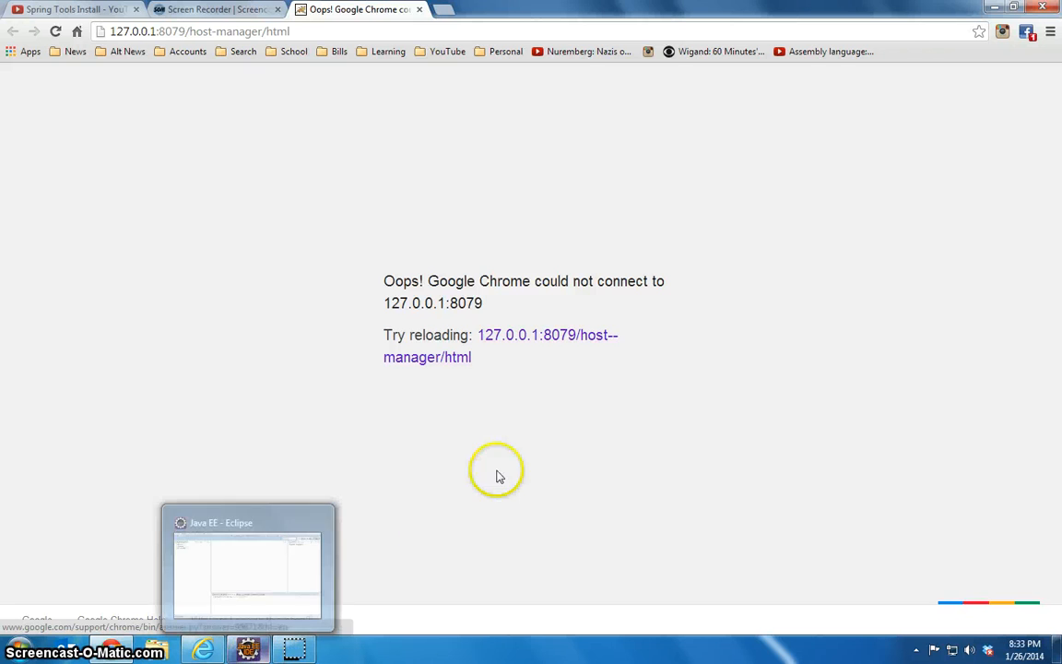
pyautogui.click(249, 651)
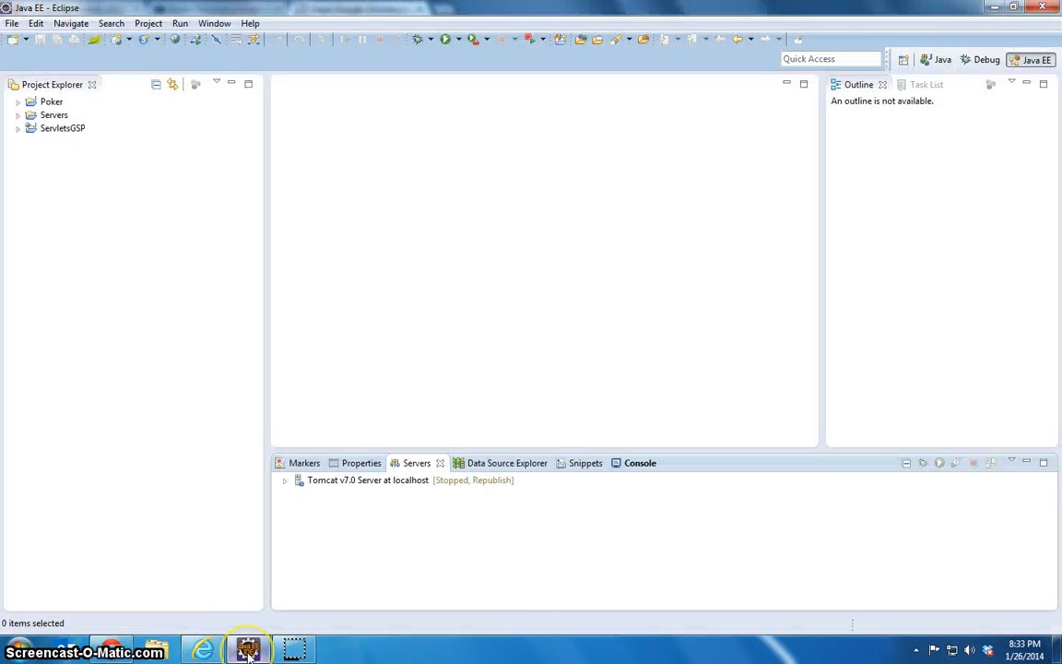
pyautogui.doubleClick(356, 486)
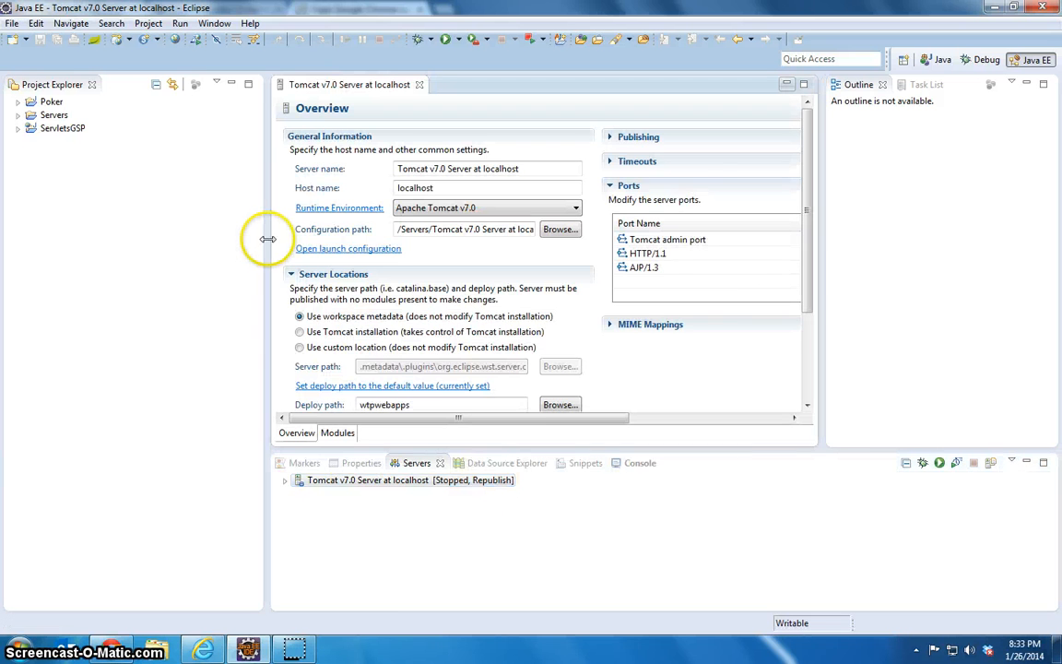
pyautogui.moveTo(267, 238); pyautogui.dragTo(136, 236)
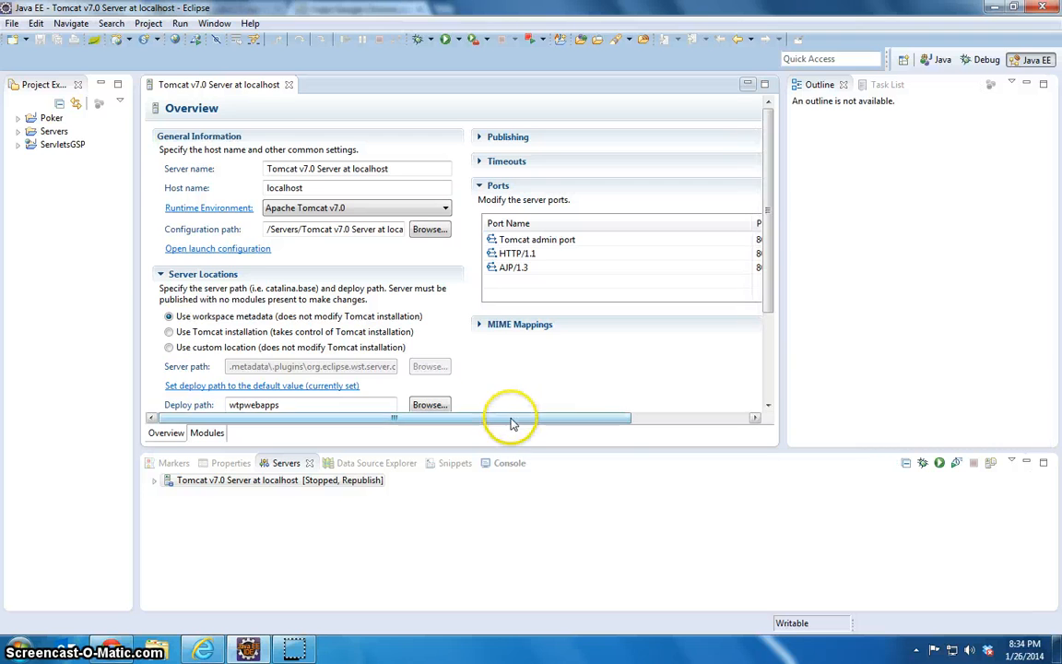
pyautogui.moveTo(513, 423); pyautogui.dragTo(649, 427)
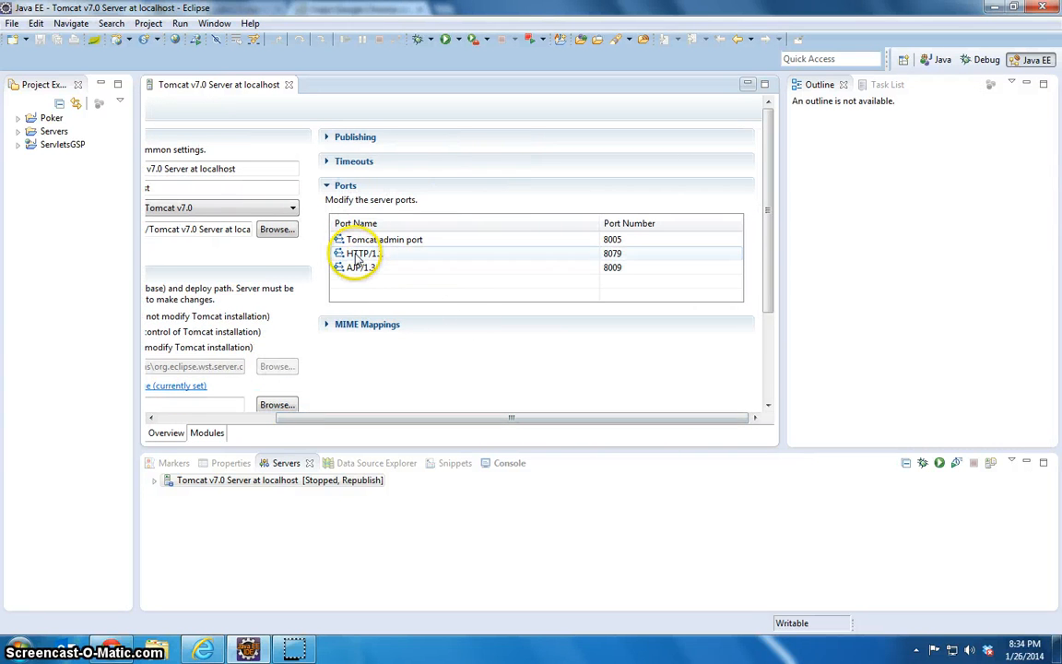
# Step: Open the HTTP/1.1 port number for editing and close the server configuration without saving changes
pyautogui.click(623, 238)
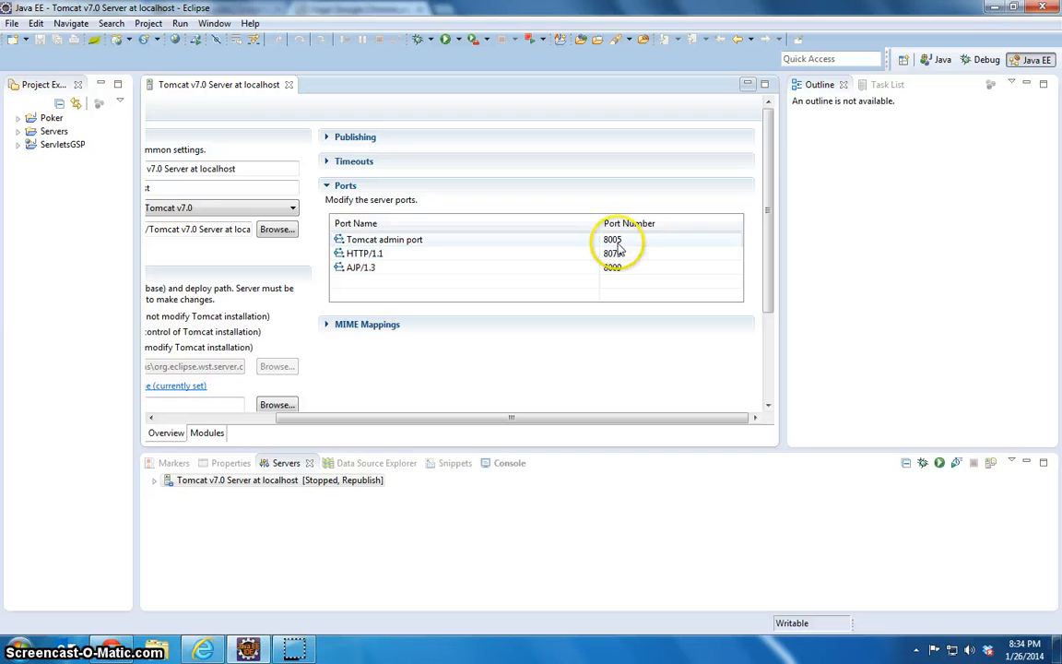
pyautogui.click(643, 258)
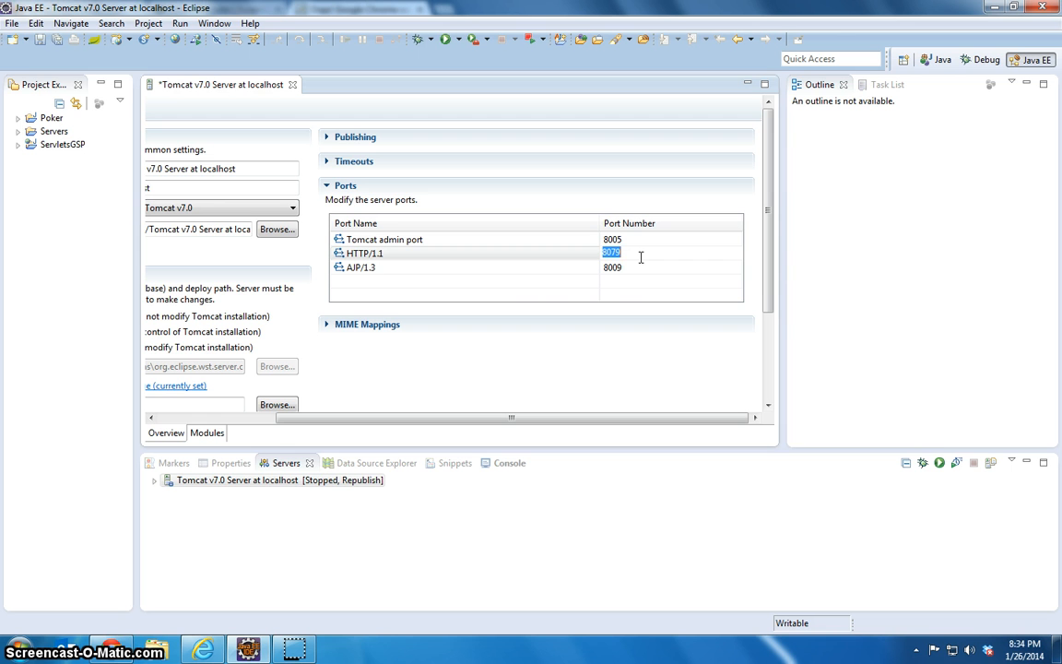
pyautogui.click(249, 482)
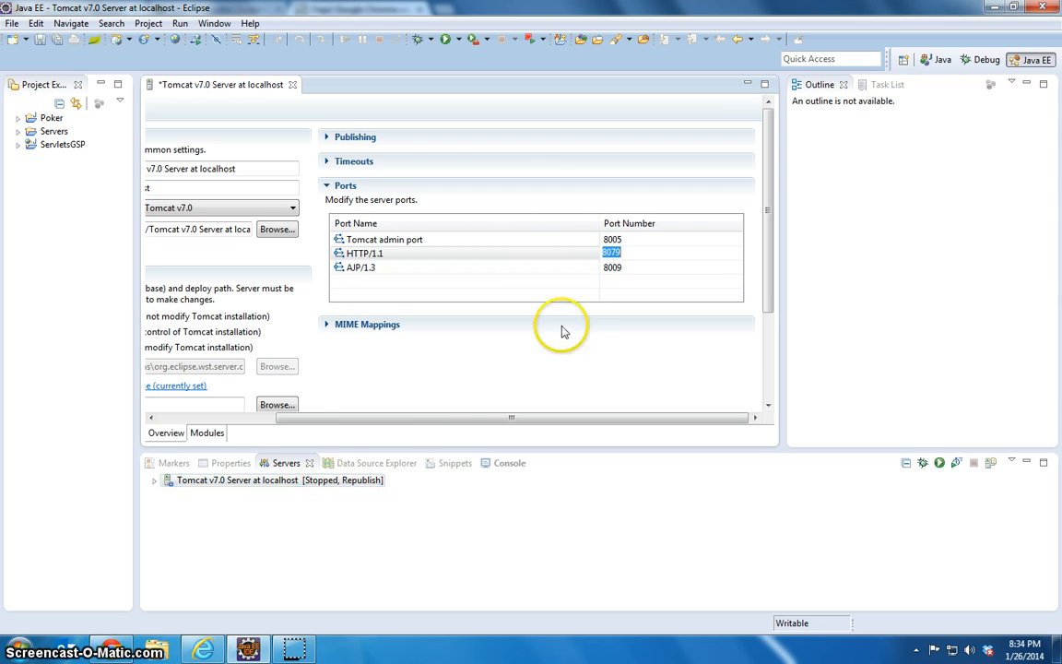
pyautogui.moveTo(324, 419); pyautogui.dragTo(178, 418)
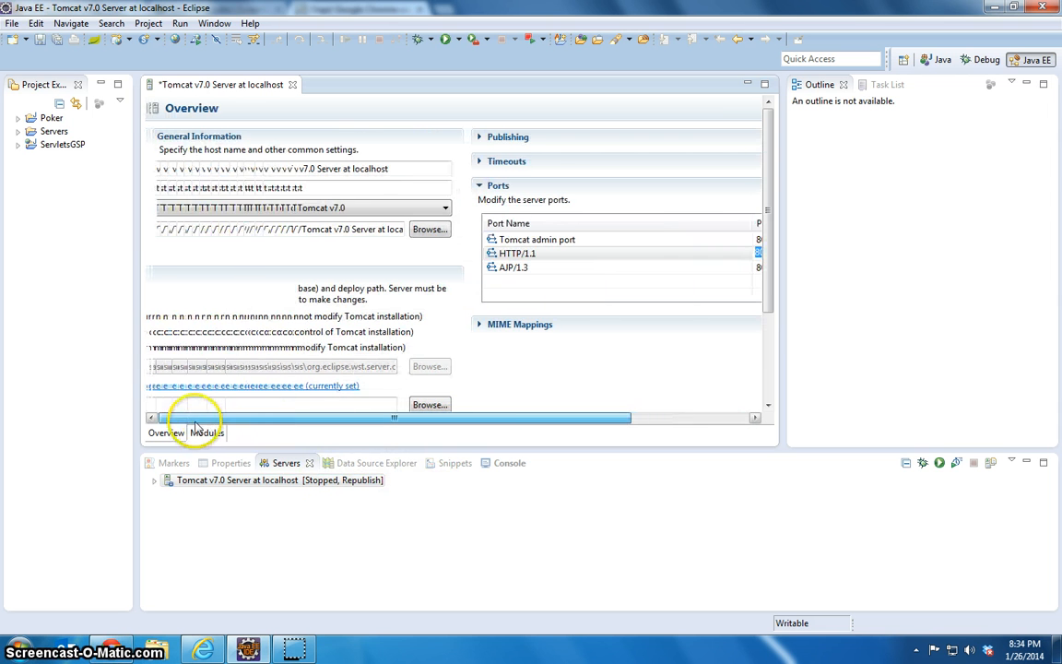
pyautogui.click(292, 85)
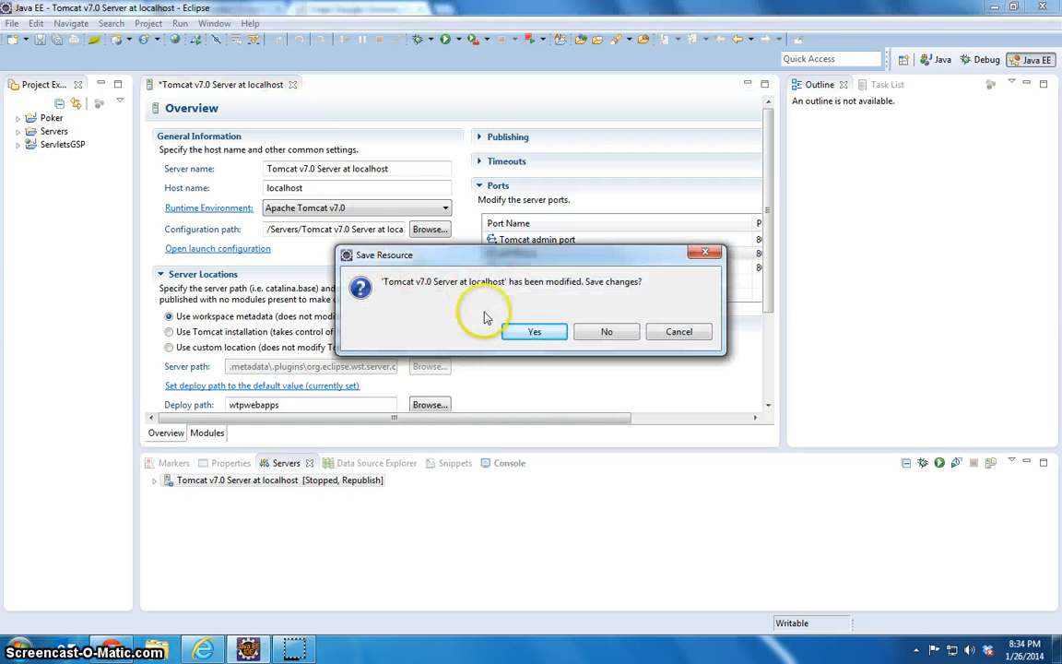
pyautogui.click(605, 332)
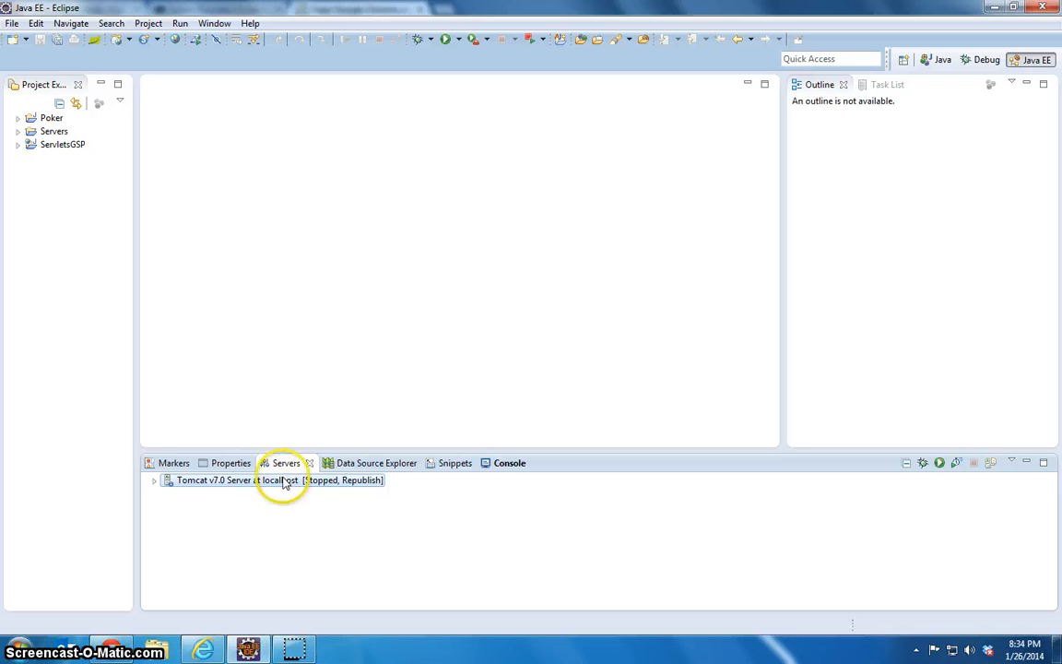
# Step: Start the Tomcat v7.0 server at localhost
pyautogui.click(277, 481)
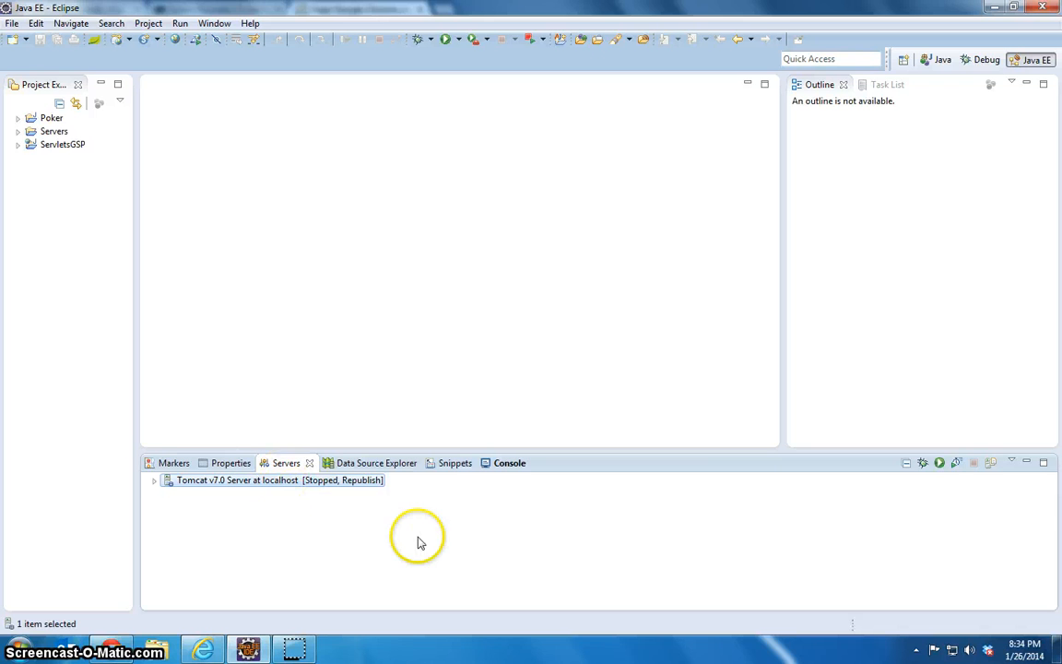
pyautogui.click(940, 463)
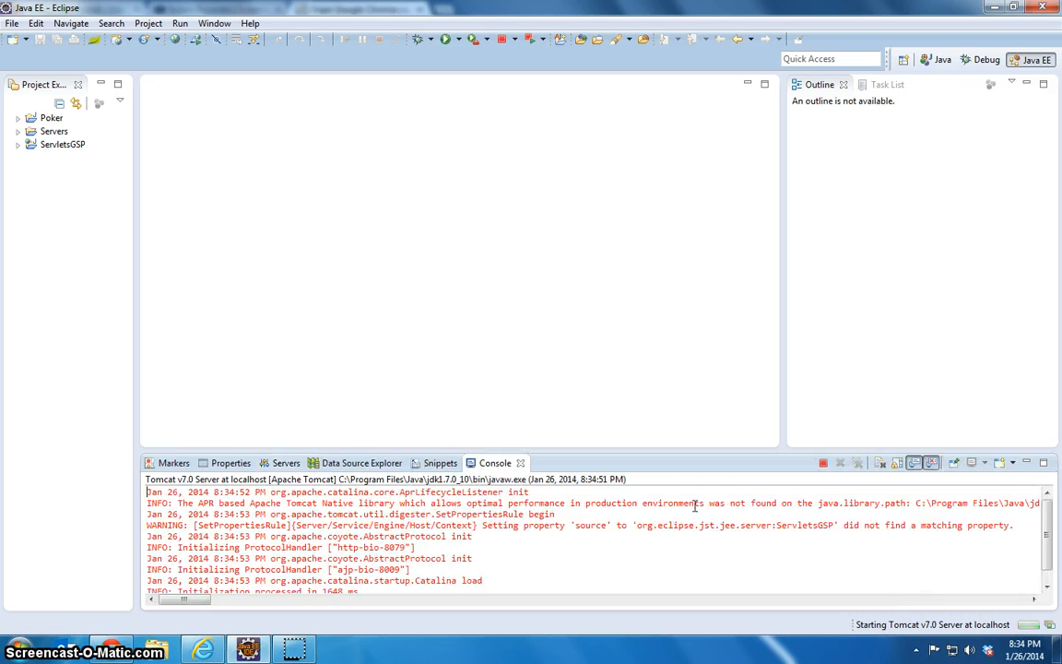
# Step: Stop the Tomcat v7.0 server at localhost and open its configuration overview
pyautogui.click(702, 526)
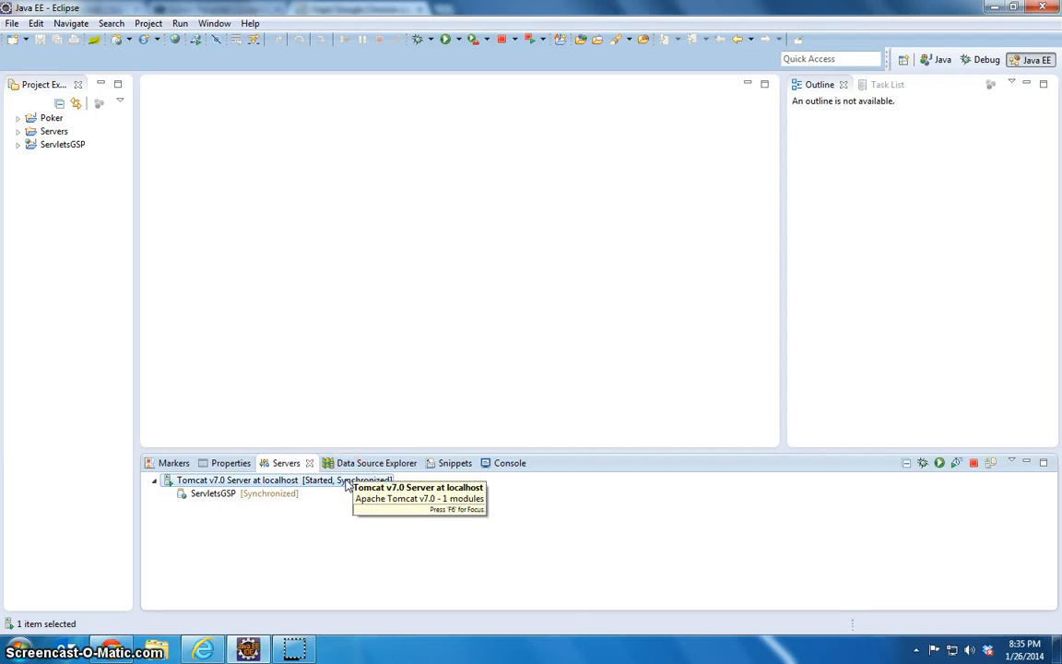
pyautogui.click(972, 464)
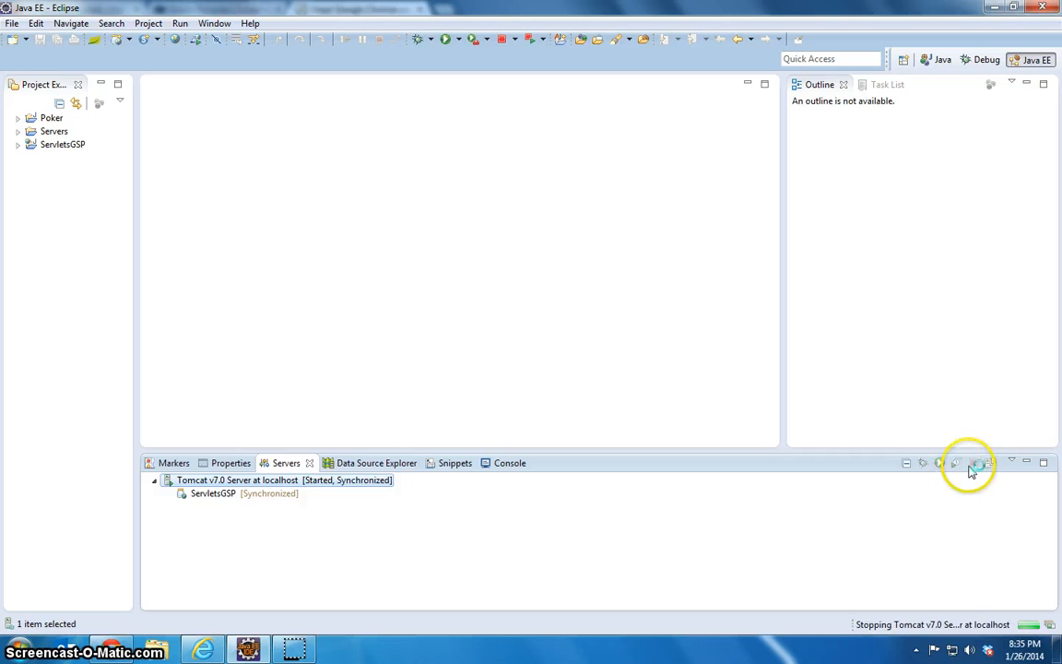
pyautogui.doubleClick(307, 480)
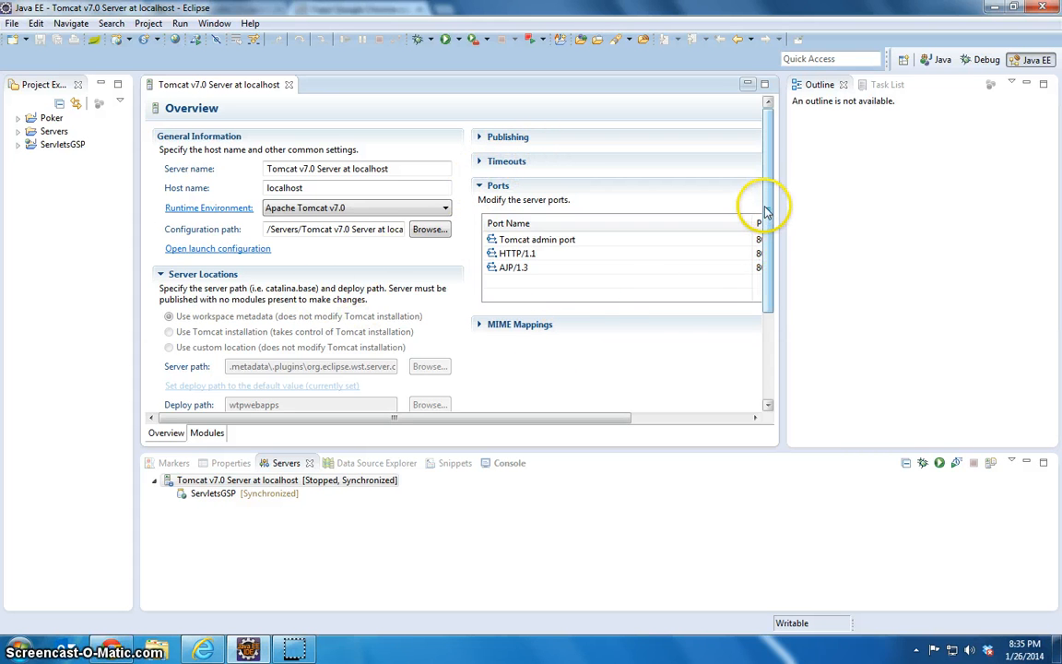
pyautogui.moveTo(773, 195); pyautogui.dragTo(791, 172)
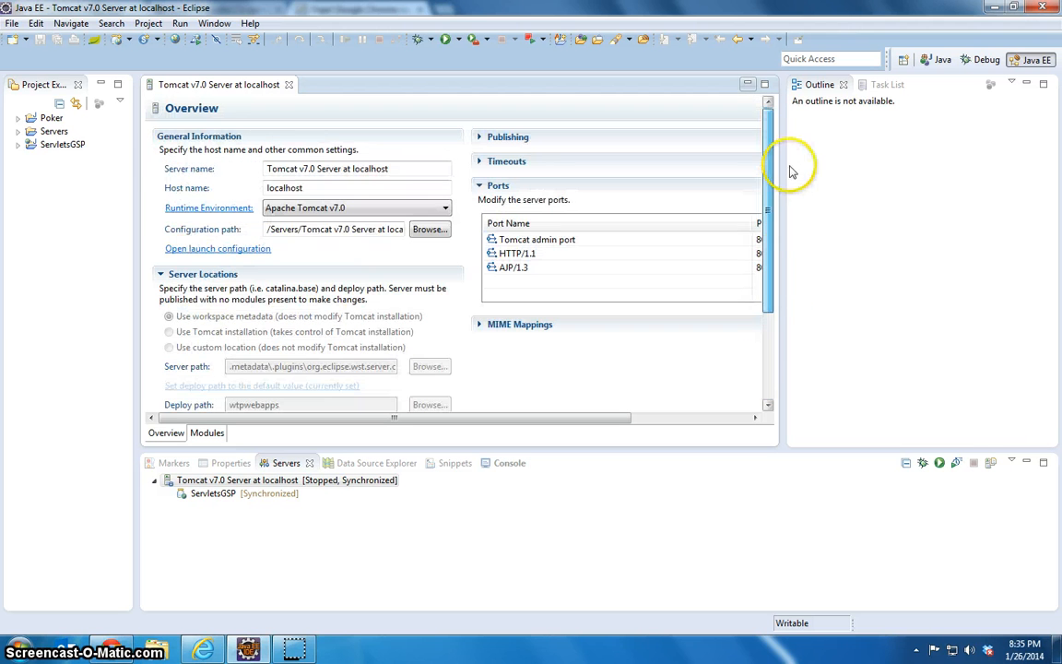
pyautogui.click(445, 209)
pyautogui.click(446, 211)
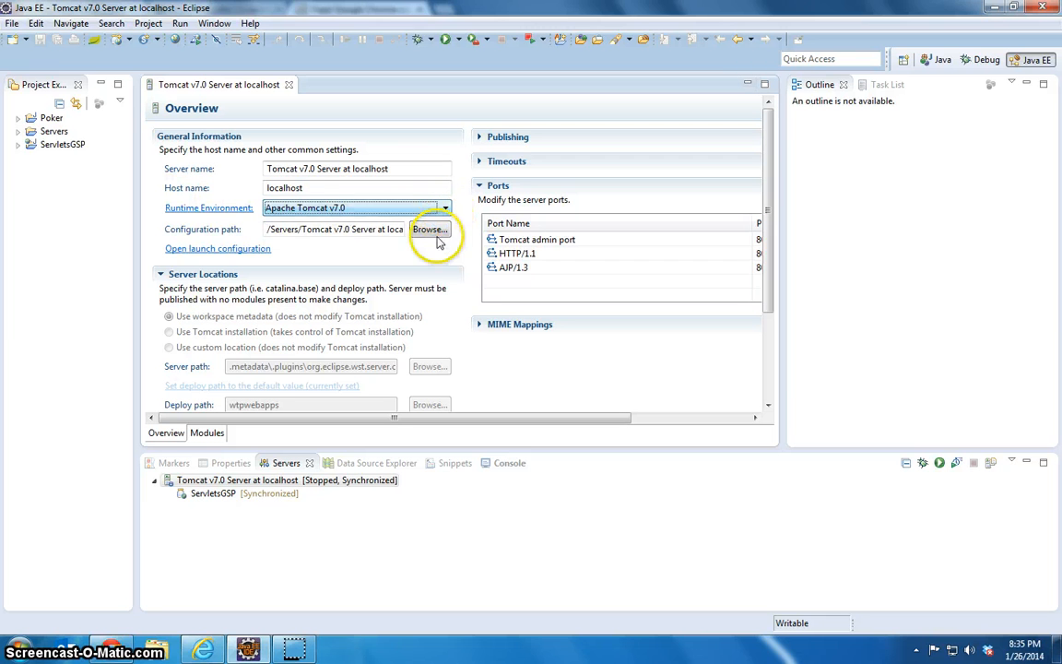
# Step: Examine the classpath entries in the Tomcat server's launch configuration, then cancel it and close the server configuration
pyautogui.click(214, 251)
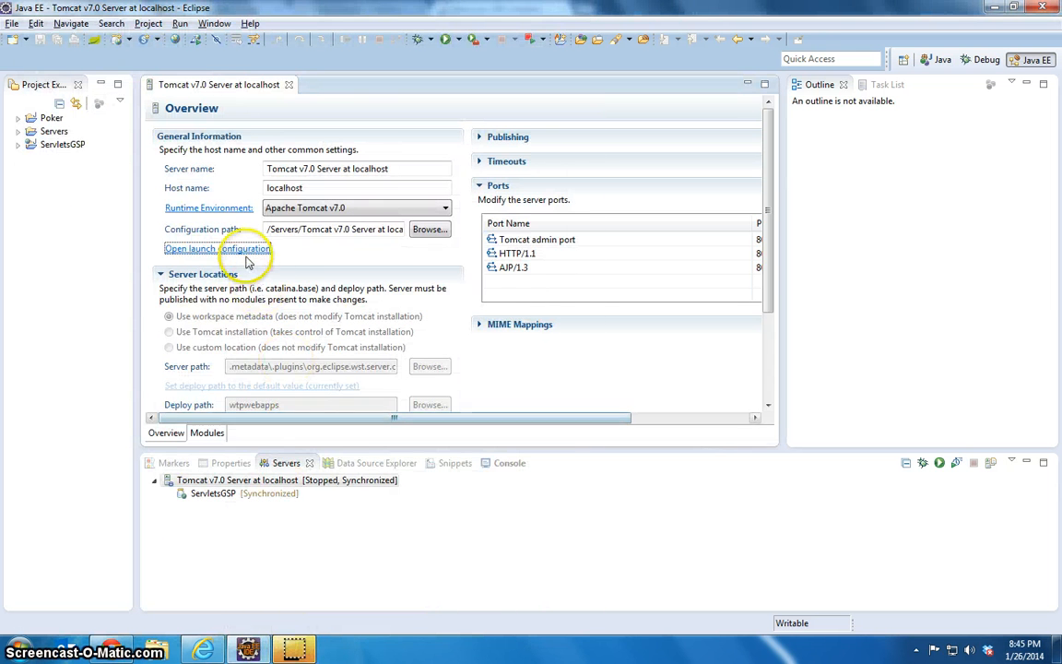
pyautogui.click(242, 248)
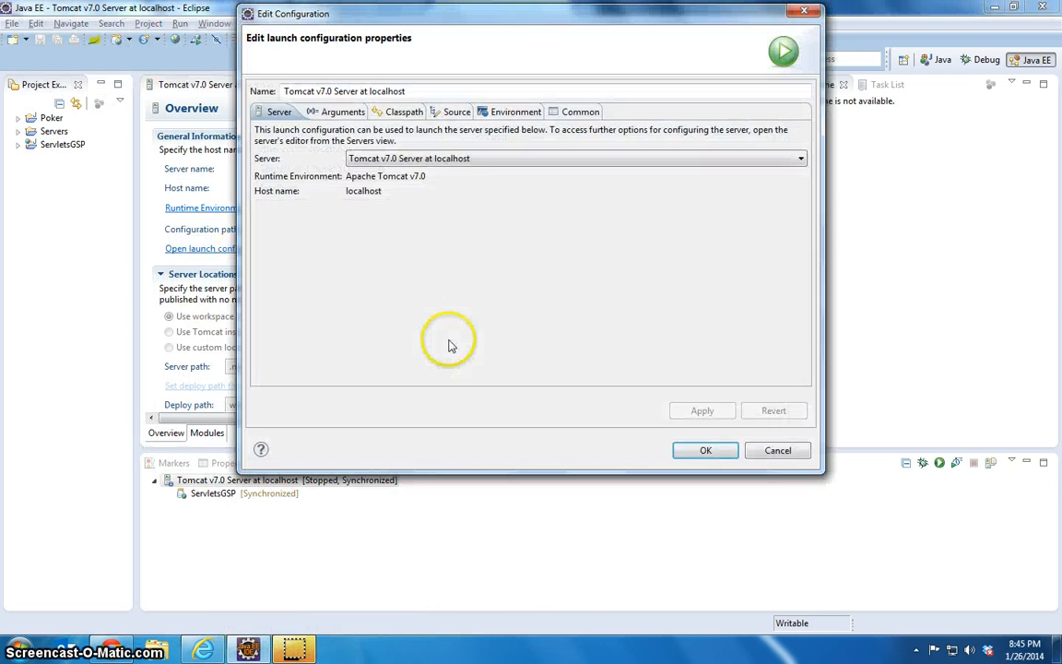
pyautogui.click(411, 118)
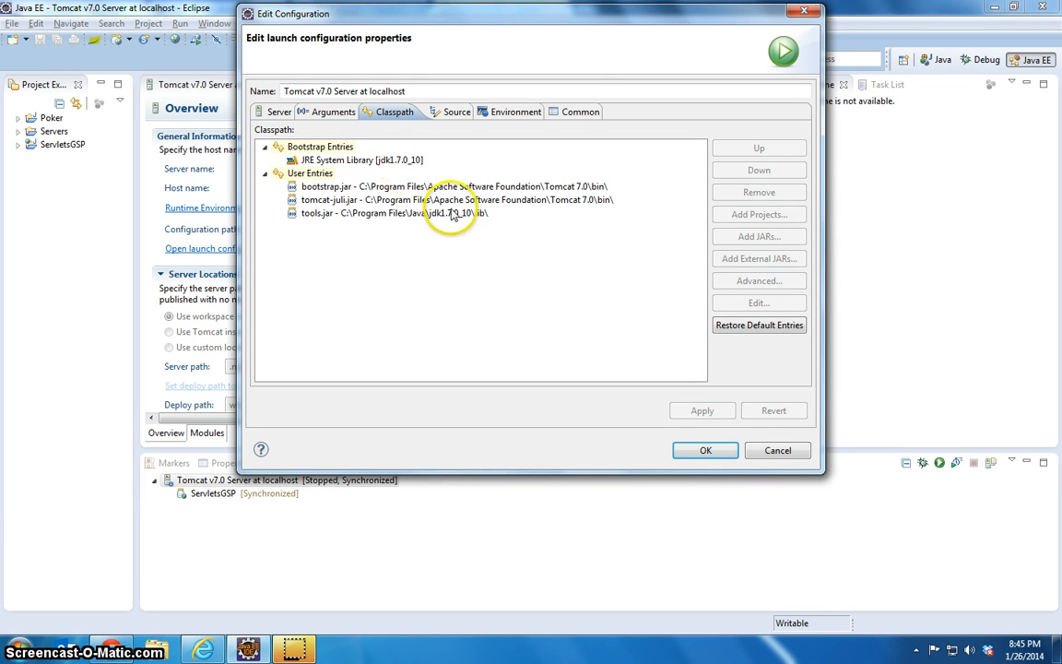
pyautogui.click(777, 451)
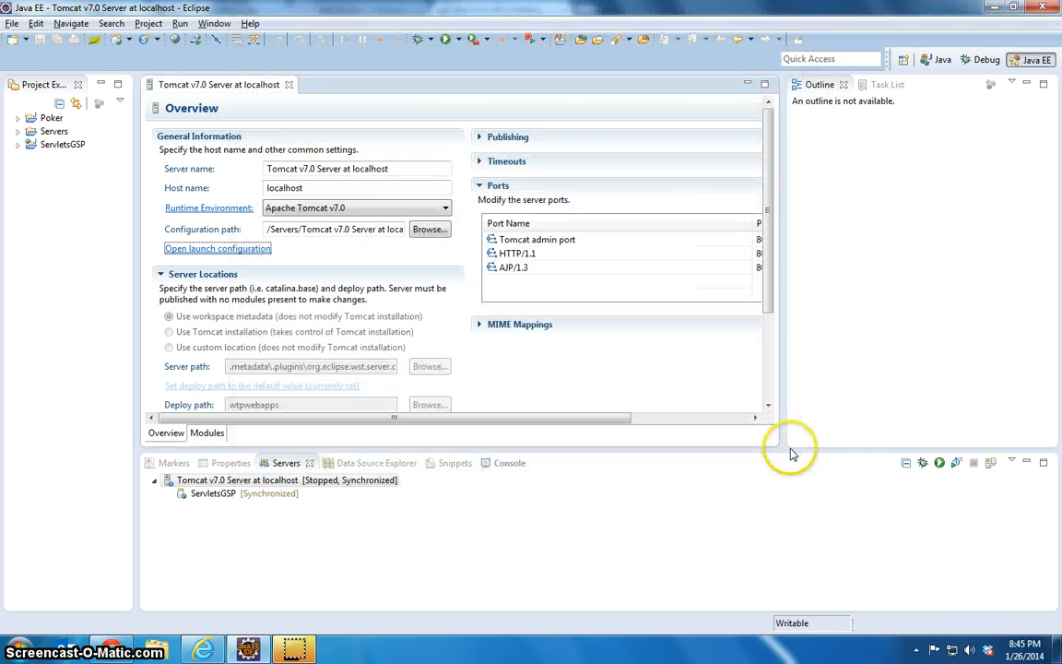
pyautogui.click(287, 86)
# Step: Open the Installed JREs preferences, filtering for "java", and widen the Name and Location columns
pyautogui.click(214, 23)
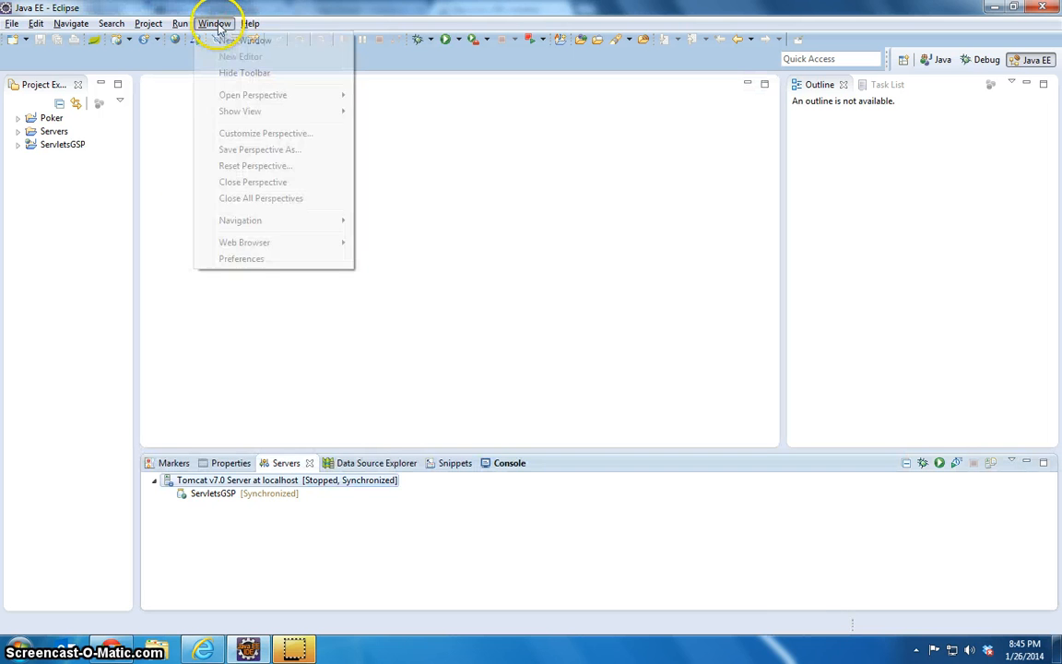
pyautogui.click(242, 259)
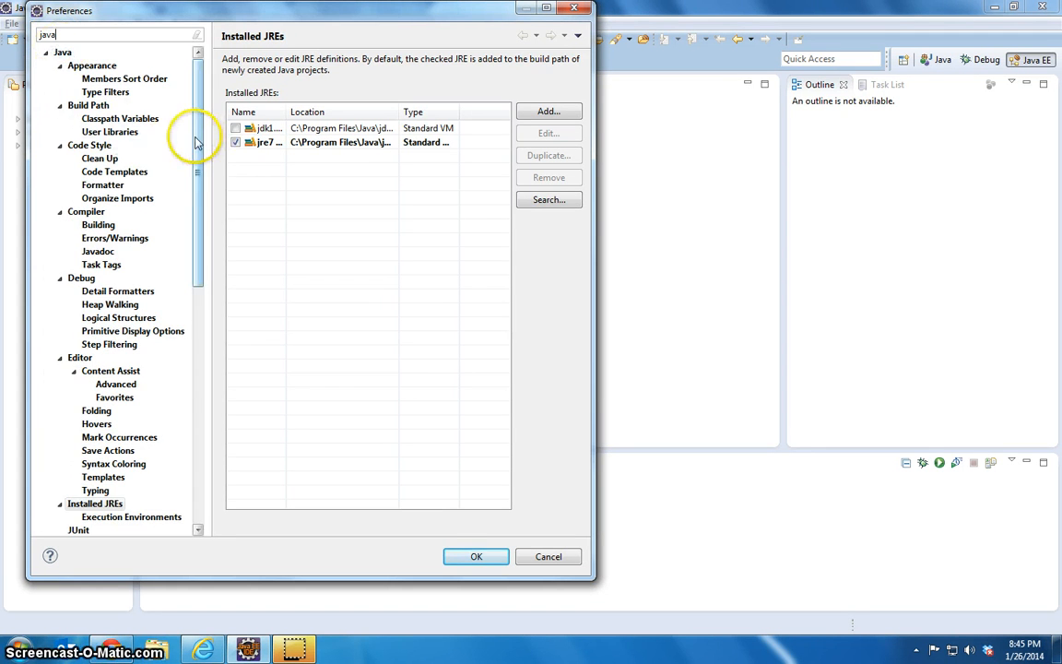
pyautogui.moveTo(196, 130); pyautogui.dragTo(197, 245)
pyautogui.click(117, 282)
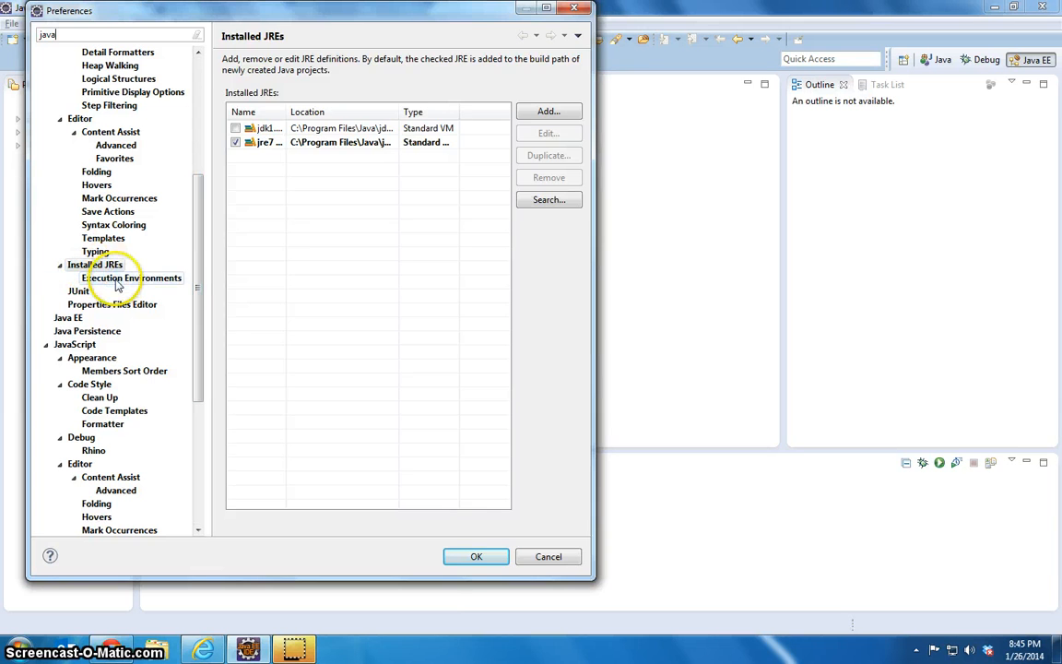
pyautogui.click(114, 268)
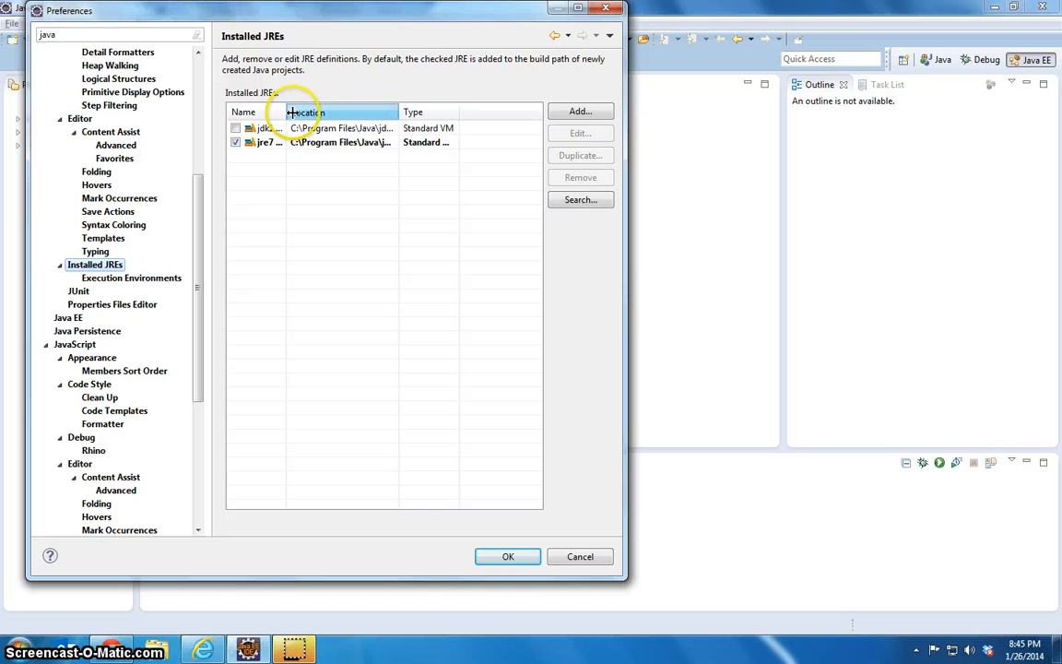
pyautogui.moveTo(287, 112); pyautogui.dragTo(326, 112)
pyautogui.moveTo(440, 112); pyautogui.dragTo(481, 112)
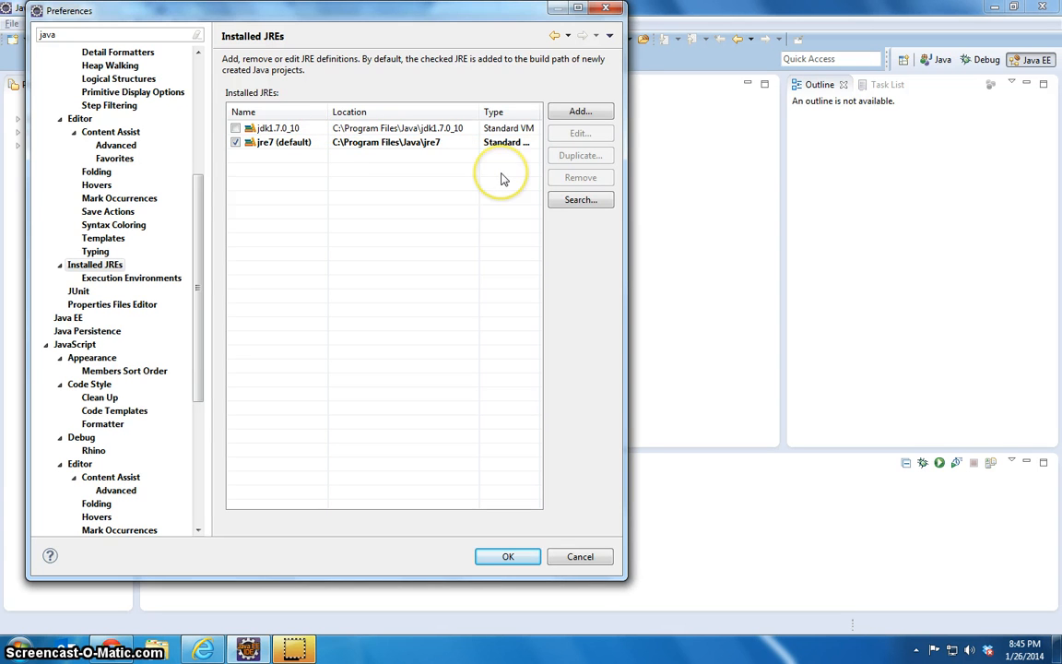
# Step: Add a Standard VM JRE with C:\Program Files\Java\jdk1.7.0_51 as its home directory
pyautogui.click(577, 110)
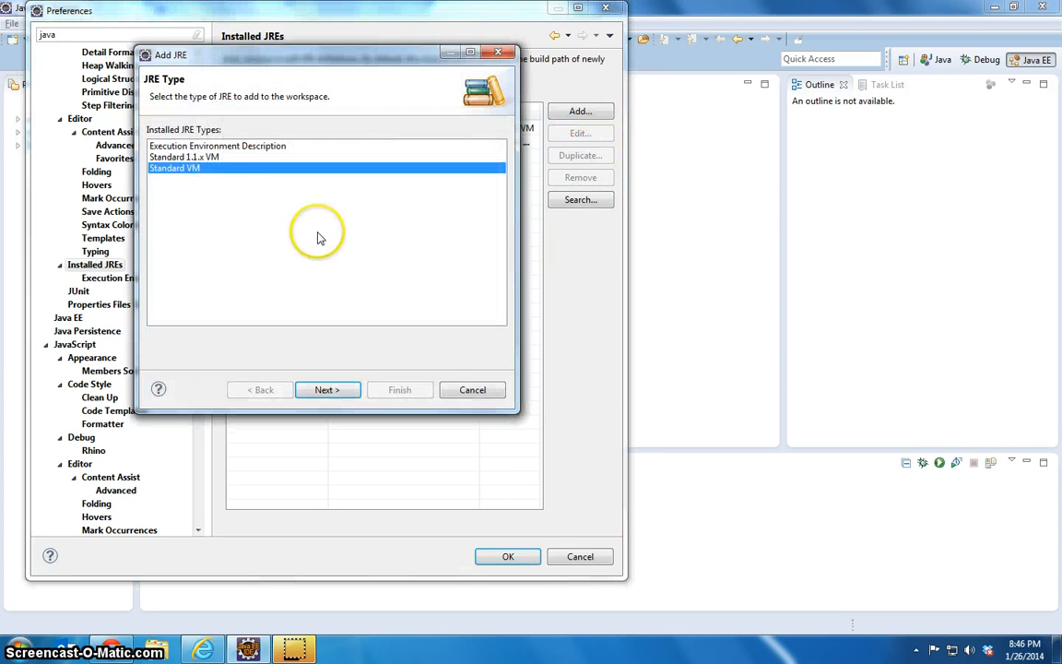
pyautogui.click(328, 390)
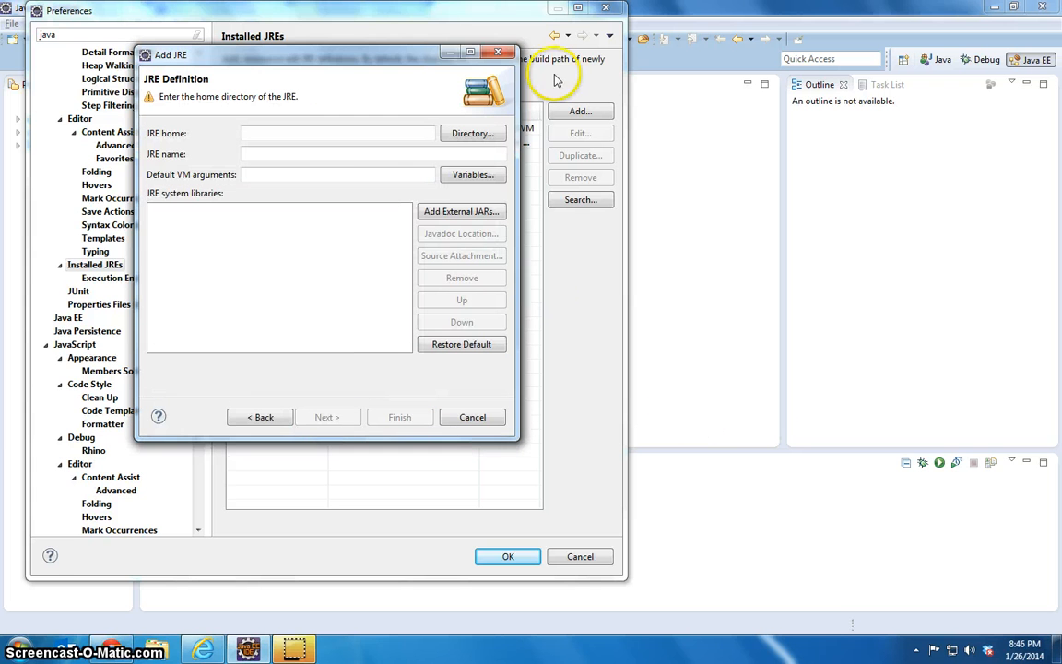
pyautogui.click(486, 135)
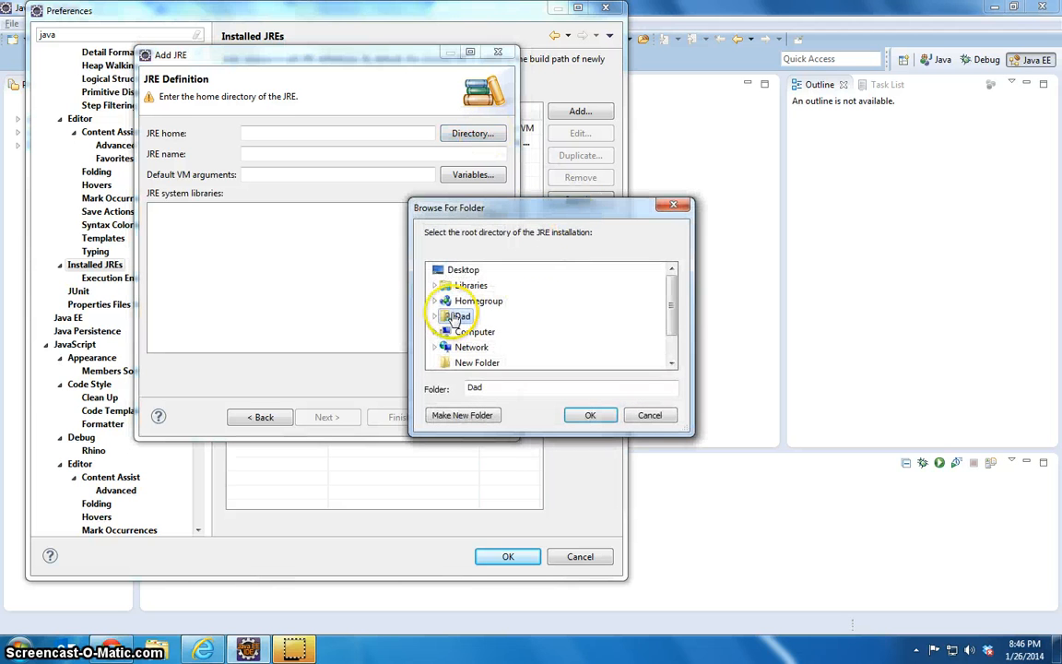
pyautogui.moveTo(671, 308); pyautogui.dragTo(673, 340)
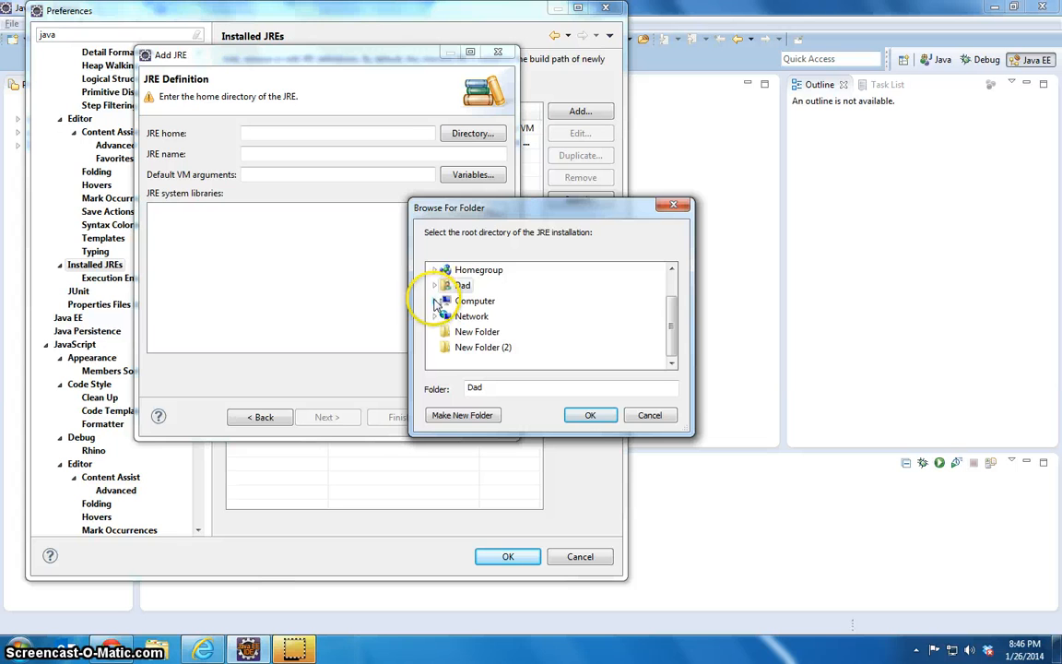
pyautogui.click(435, 302)
pyautogui.click(440, 286)
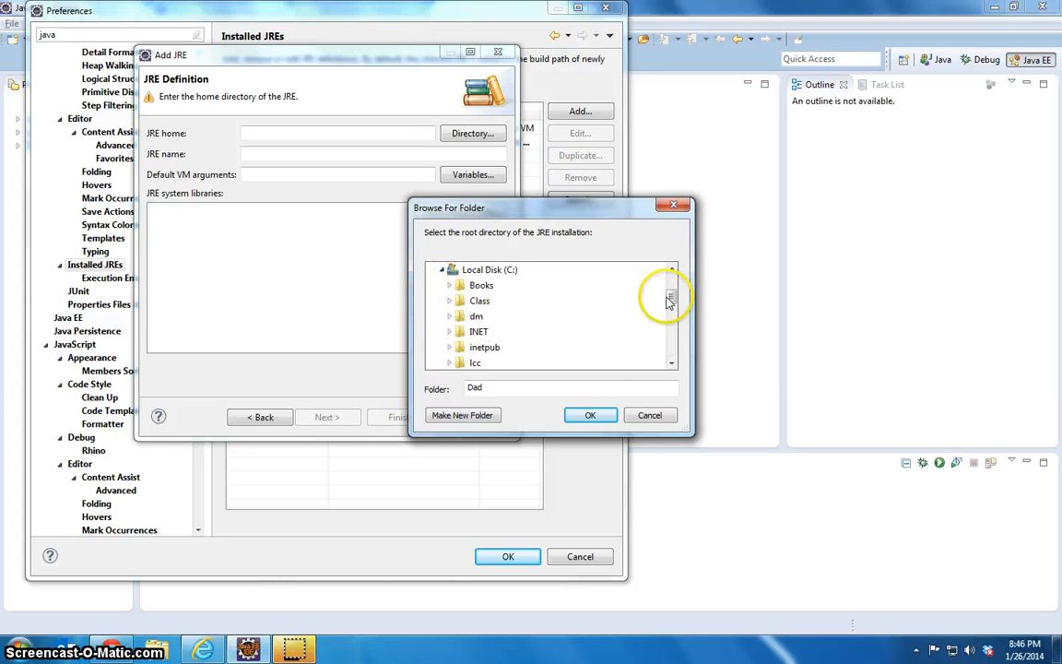
pyautogui.moveTo(669, 300); pyautogui.dragTo(673, 321)
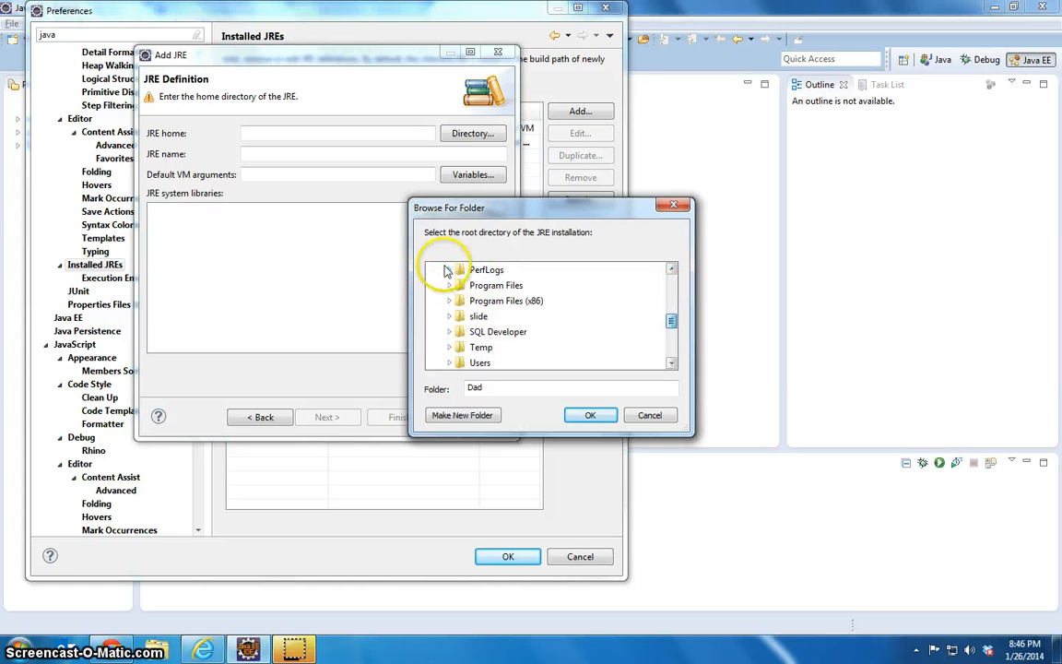
pyautogui.click(450, 284)
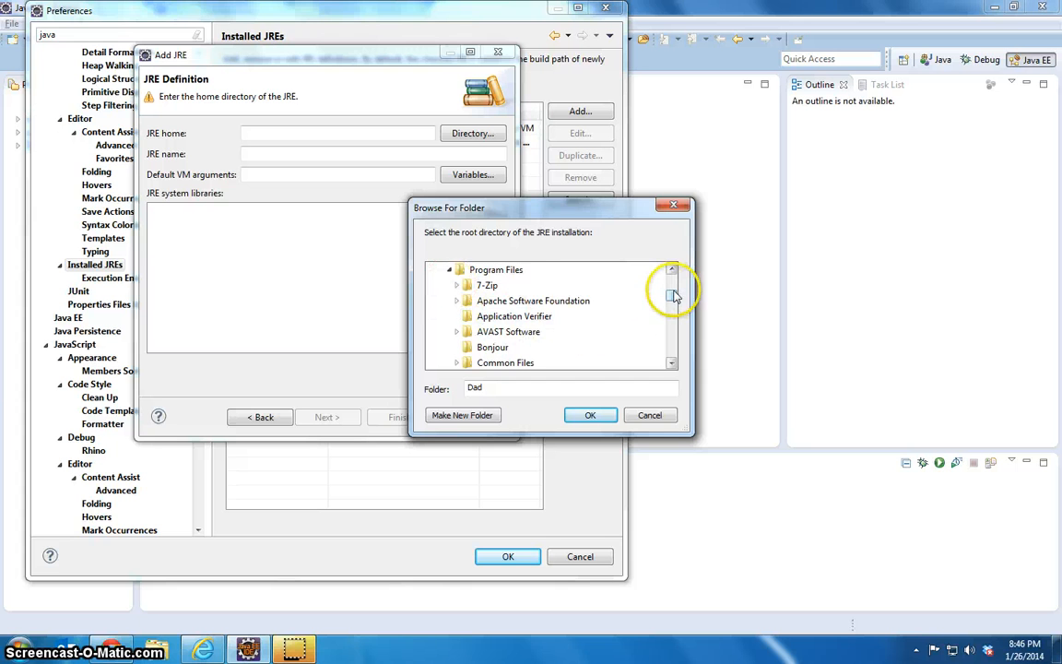
pyautogui.moveTo(670, 291); pyautogui.dragTo(672, 315)
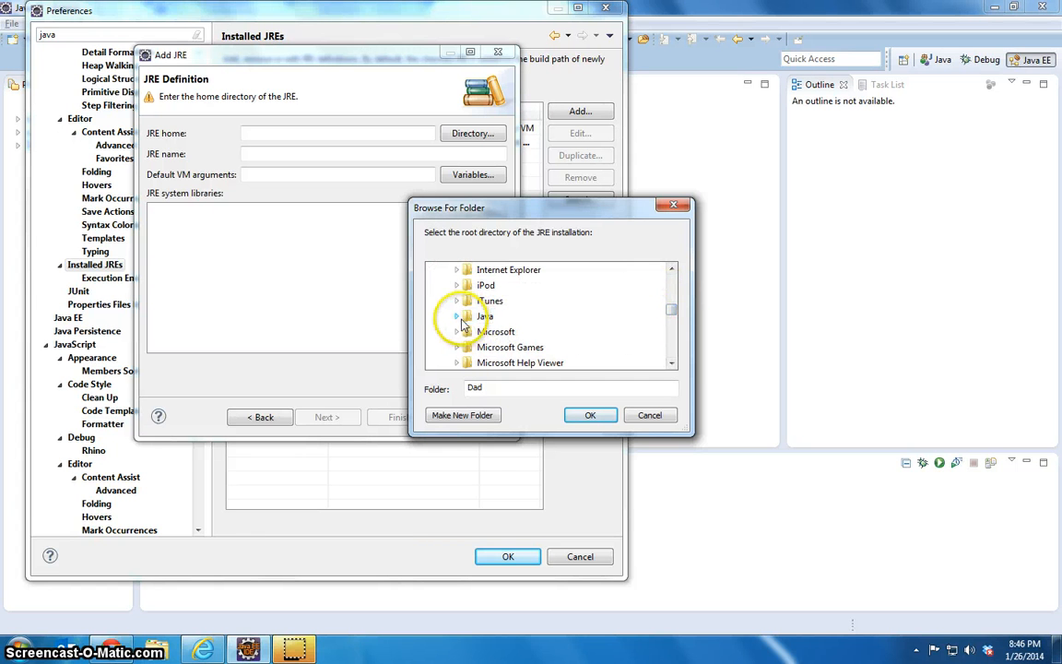
pyautogui.click(456, 315)
pyautogui.click(505, 332)
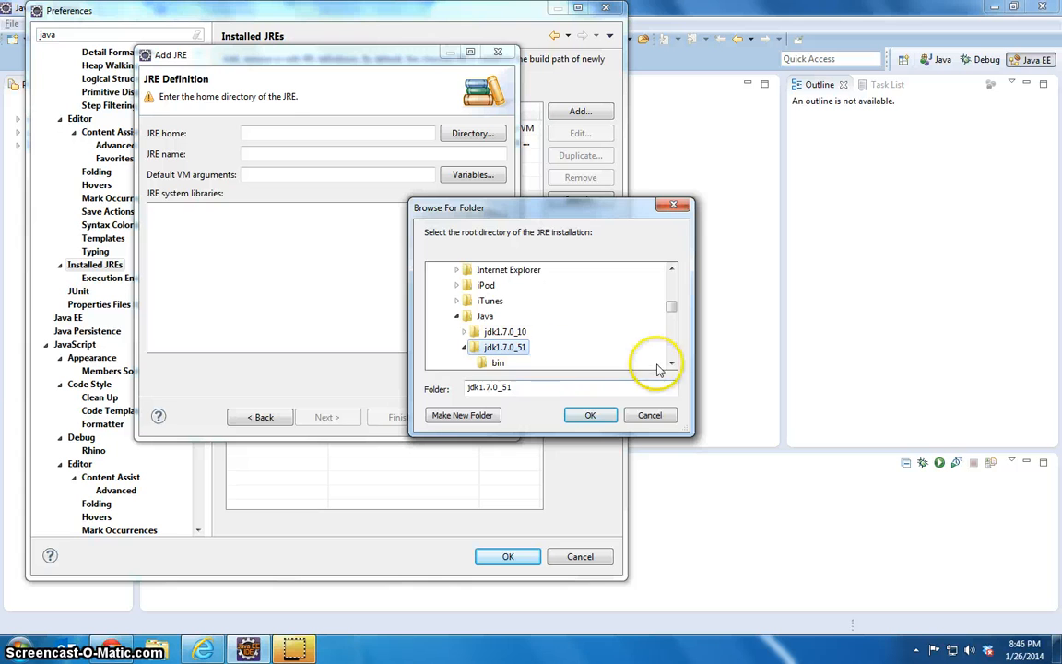
pyautogui.click(590, 416)
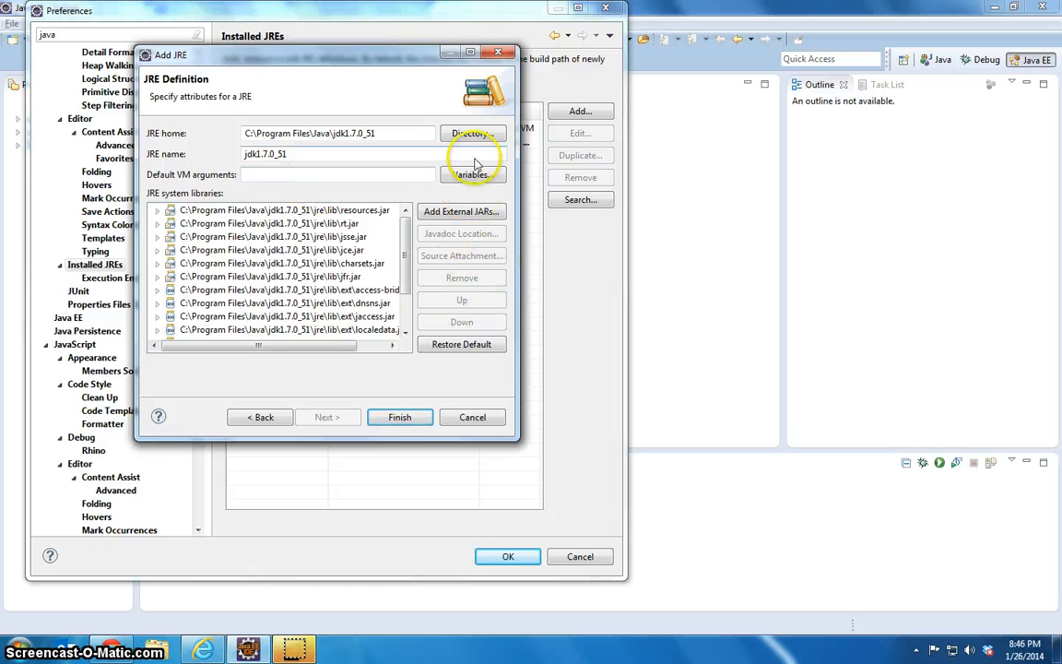
pyautogui.click(400, 417)
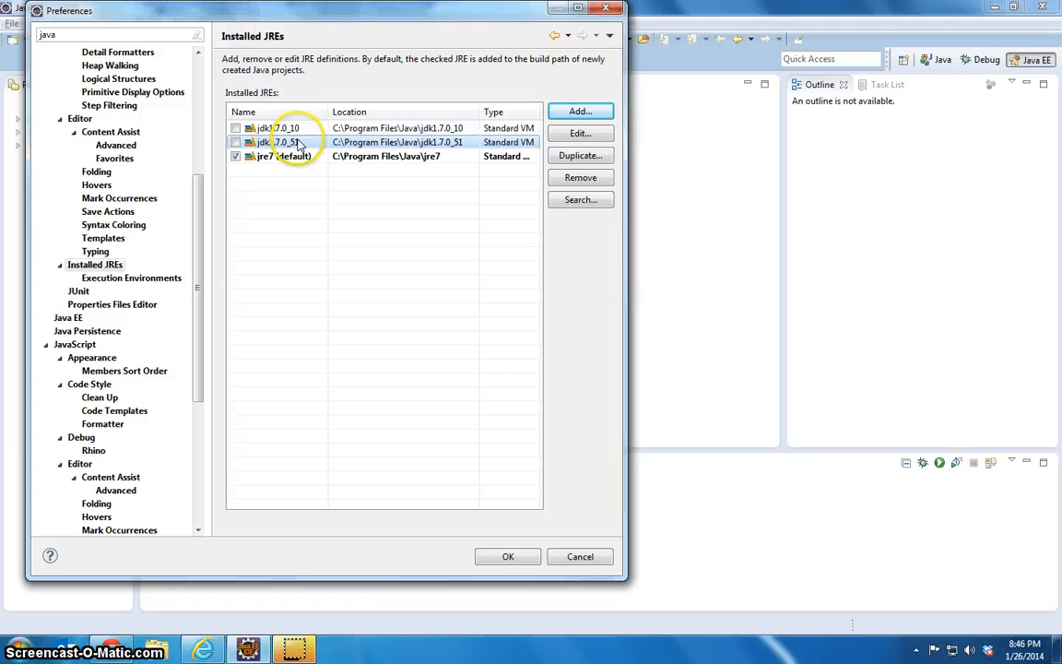
# Step: Make jdk1.7.0_51 the default JRE and save the preferences
pyautogui.click(236, 157)
pyautogui.click(236, 143)
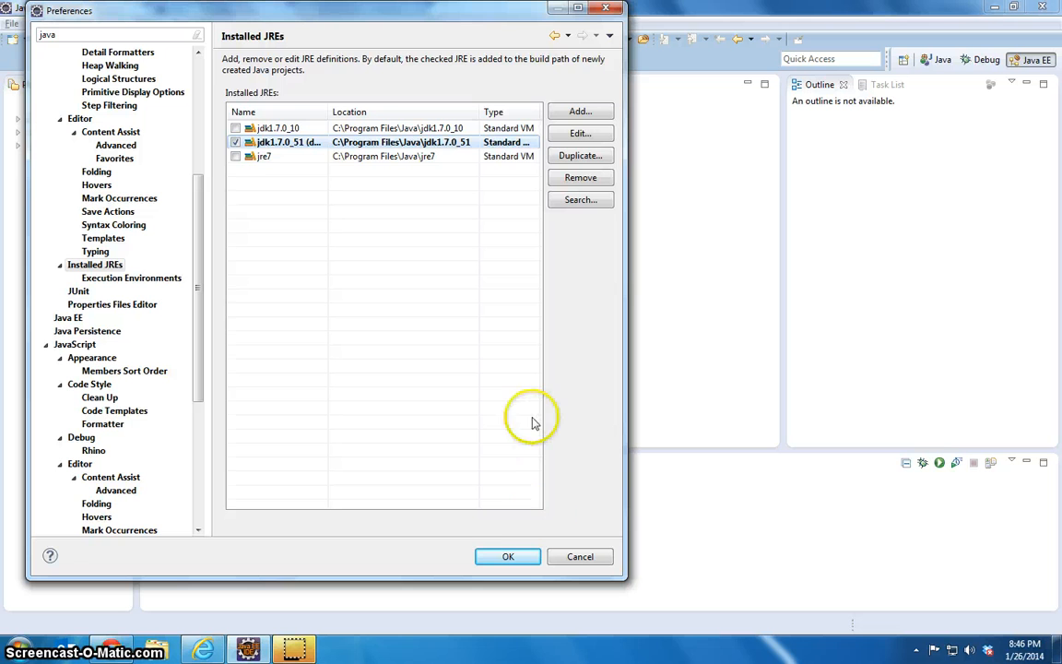
pyautogui.click(508, 559)
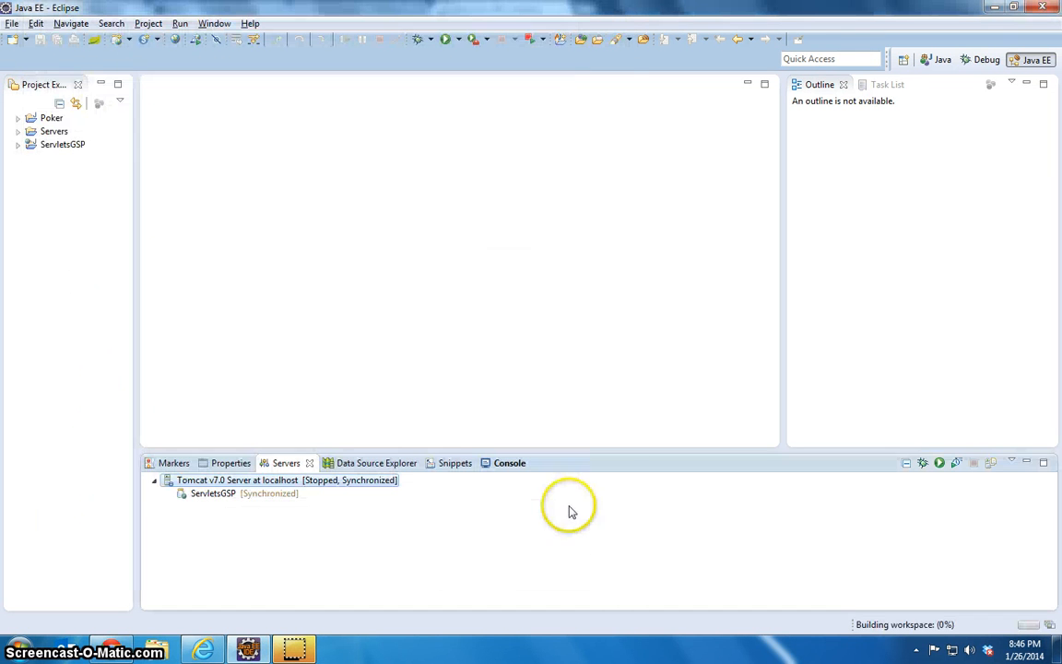
# Step: Reopen the Installed JREs preferences, filter for "java", widen the Name column to check the default JRE, and close the preferences
pyautogui.click(214, 23)
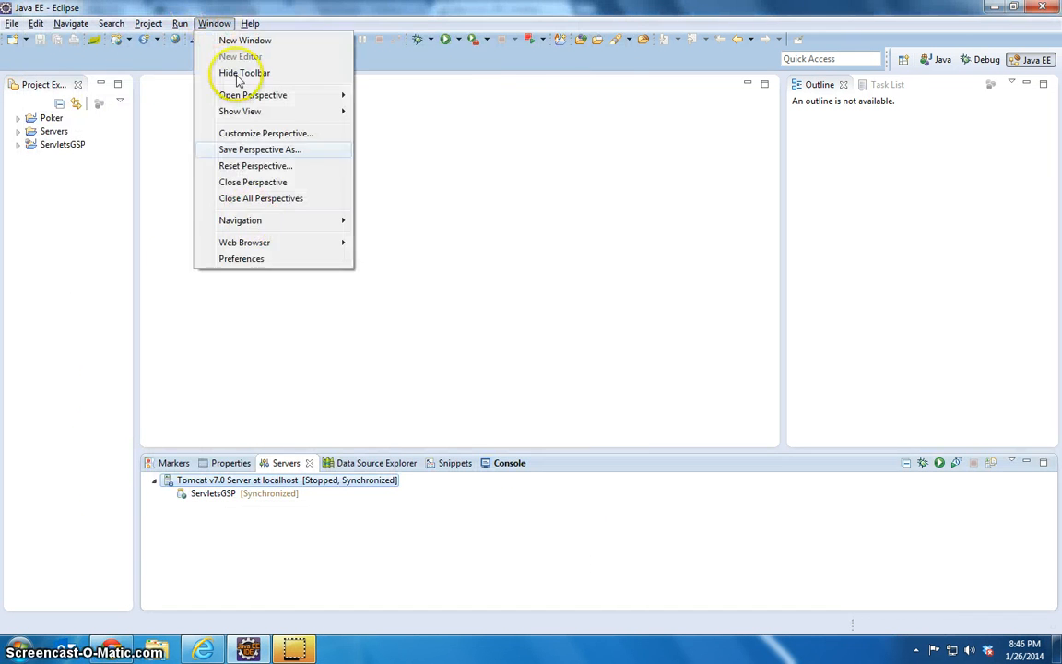
pyautogui.click(242, 259)
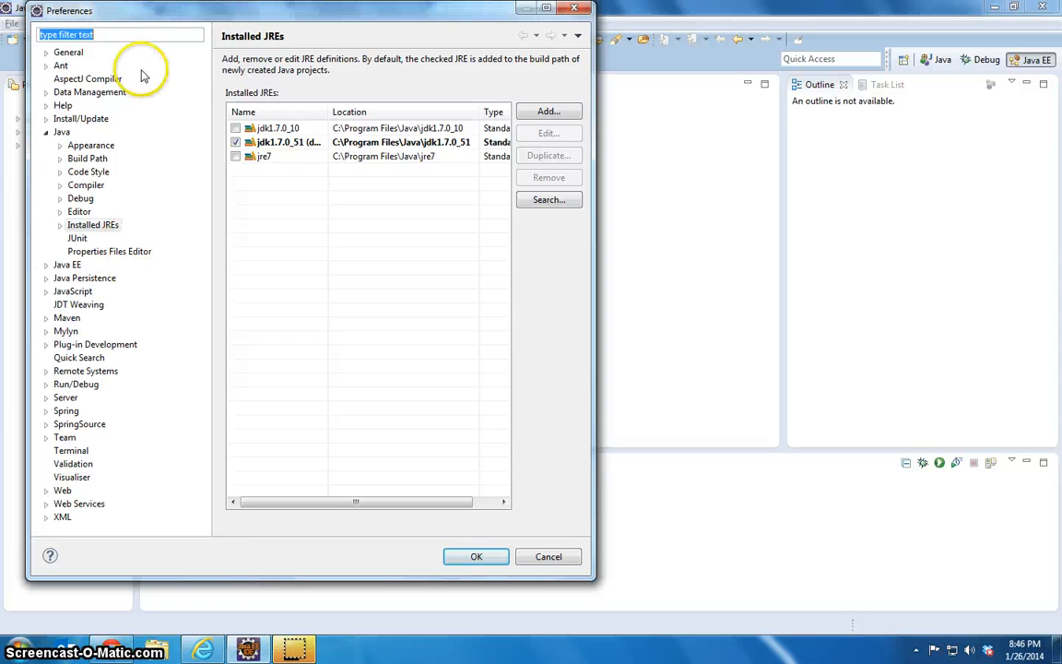
pyautogui.click(141, 36)
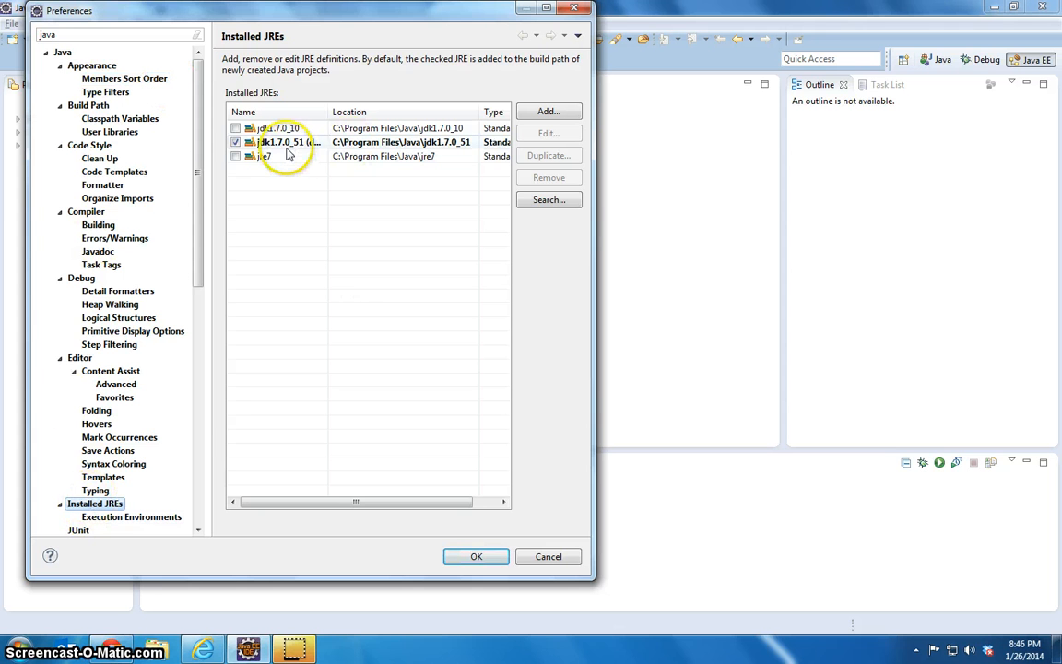
pyautogui.moveTo(329, 112); pyautogui.dragTo(371, 112)
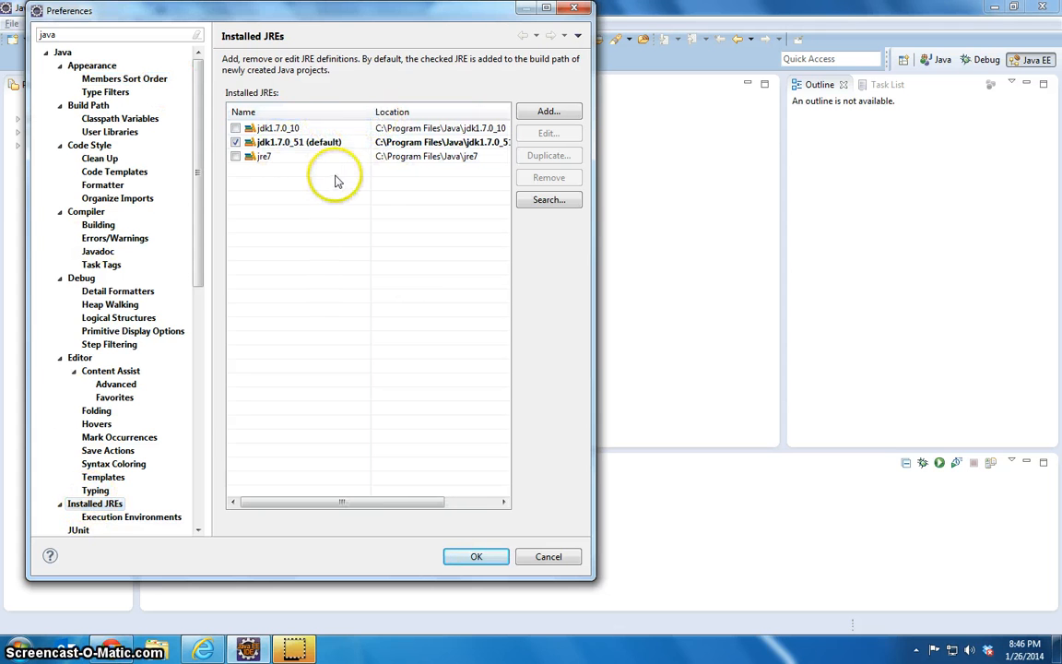
pyautogui.click(476, 556)
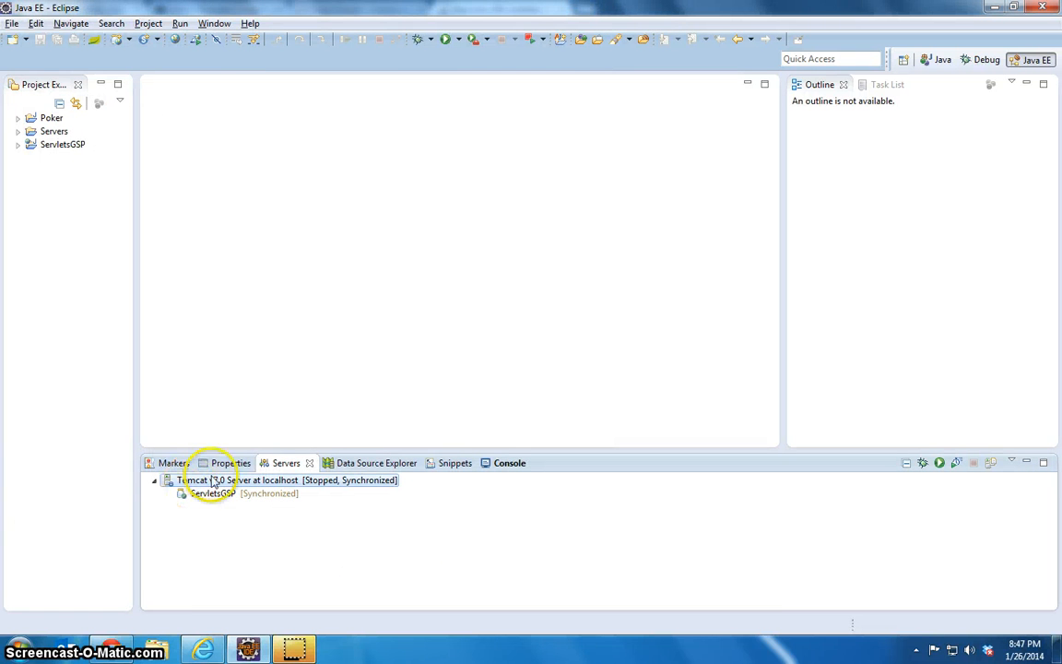
# Step: In the Tomcat v7.0 server's launch configuration, add the workspace default JRE (jdk1.7.0_51) as a JRE System Library under the classpath's Bootstrap Entries
pyautogui.doubleClick(270, 481)
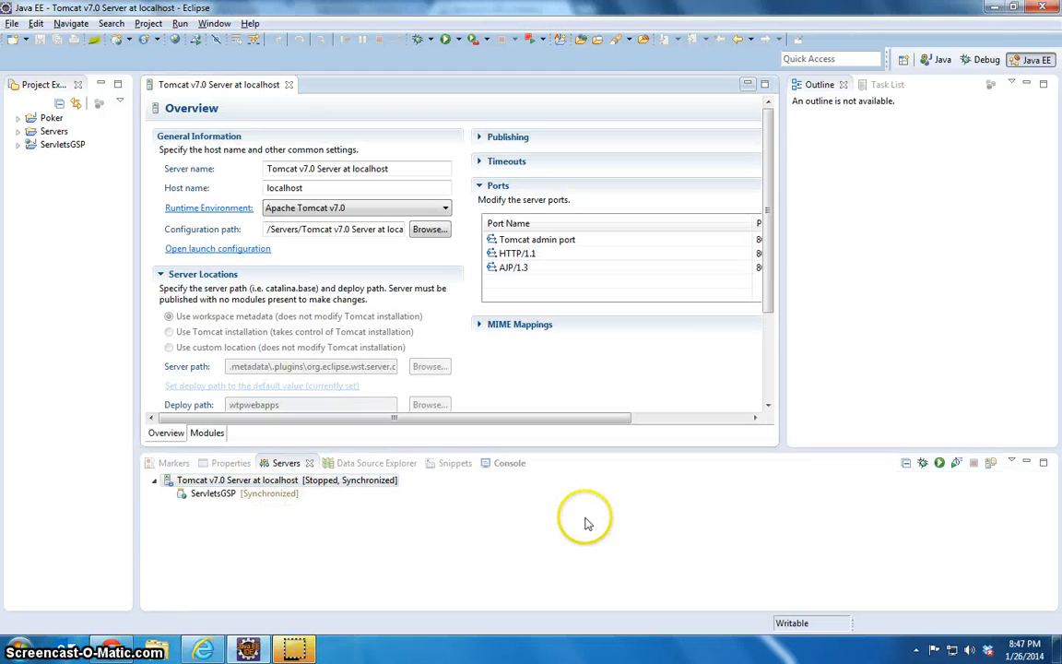
pyautogui.click(226, 248)
pyautogui.click(398, 111)
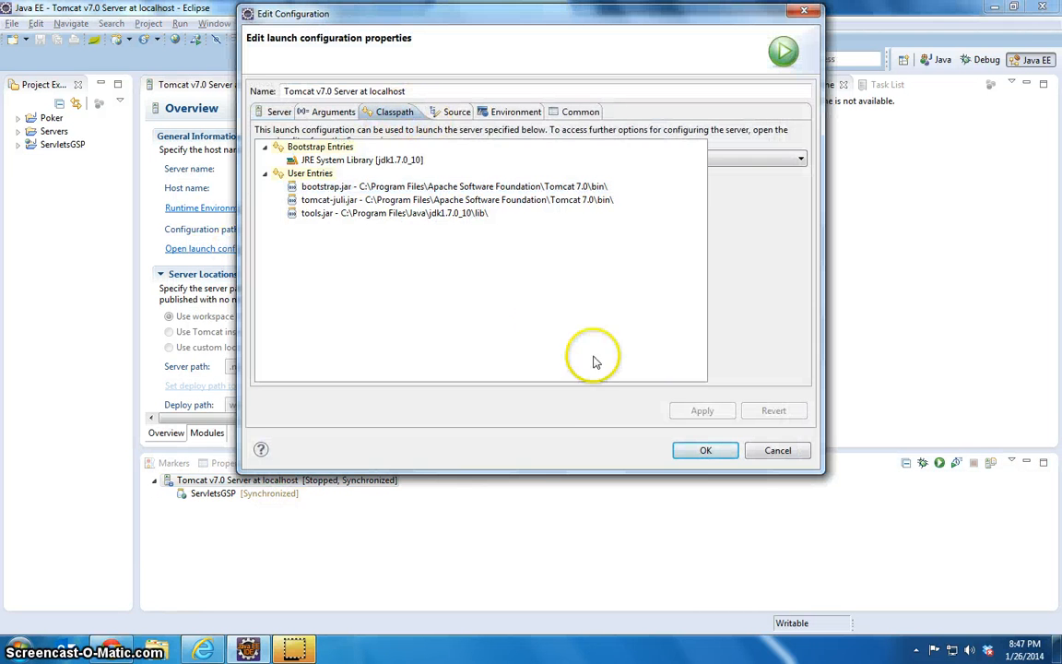
pyautogui.click(388, 164)
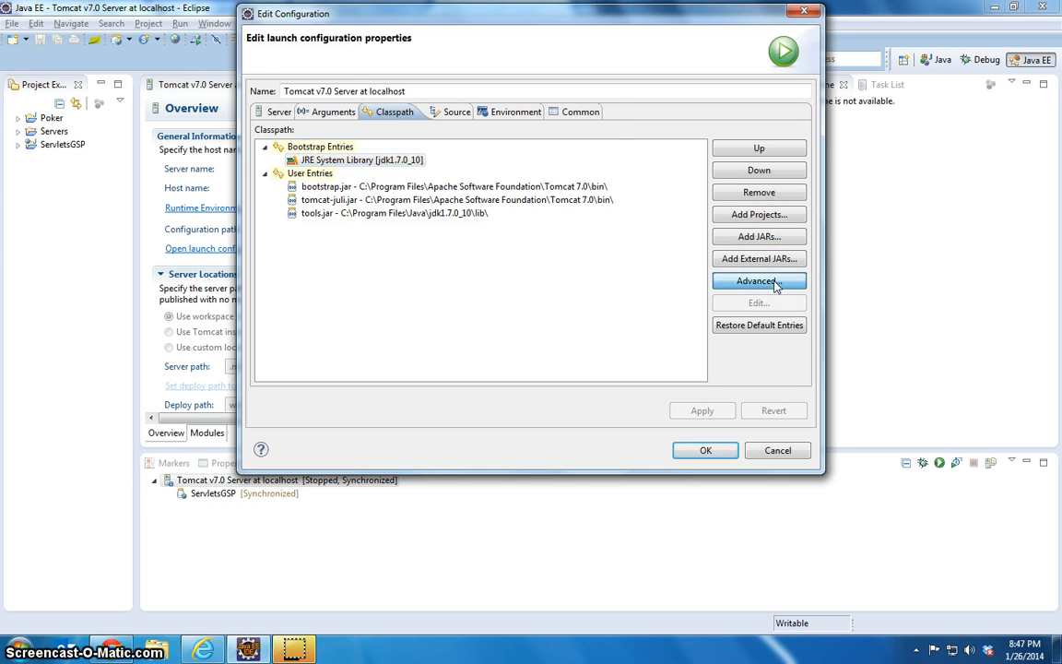
pyautogui.click(774, 284)
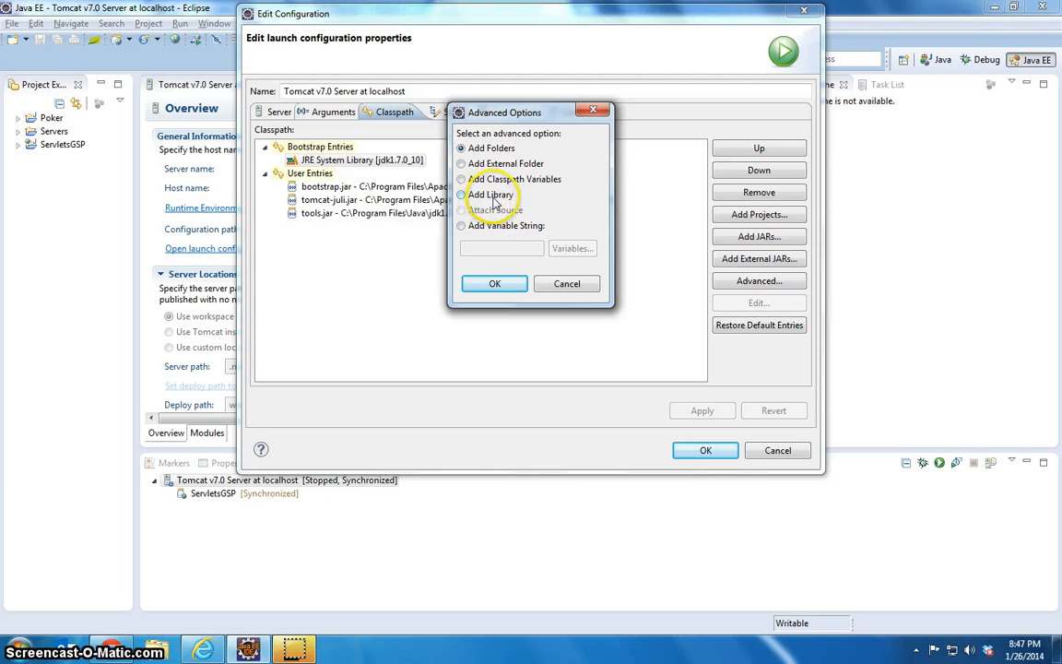
pyautogui.click(498, 283)
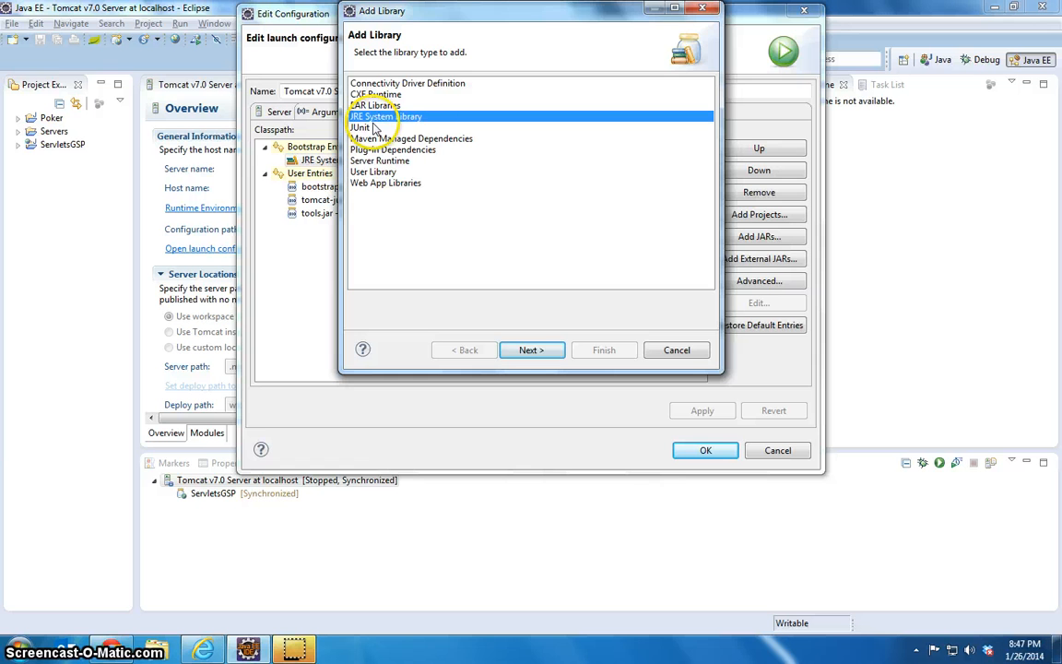
pyautogui.click(529, 349)
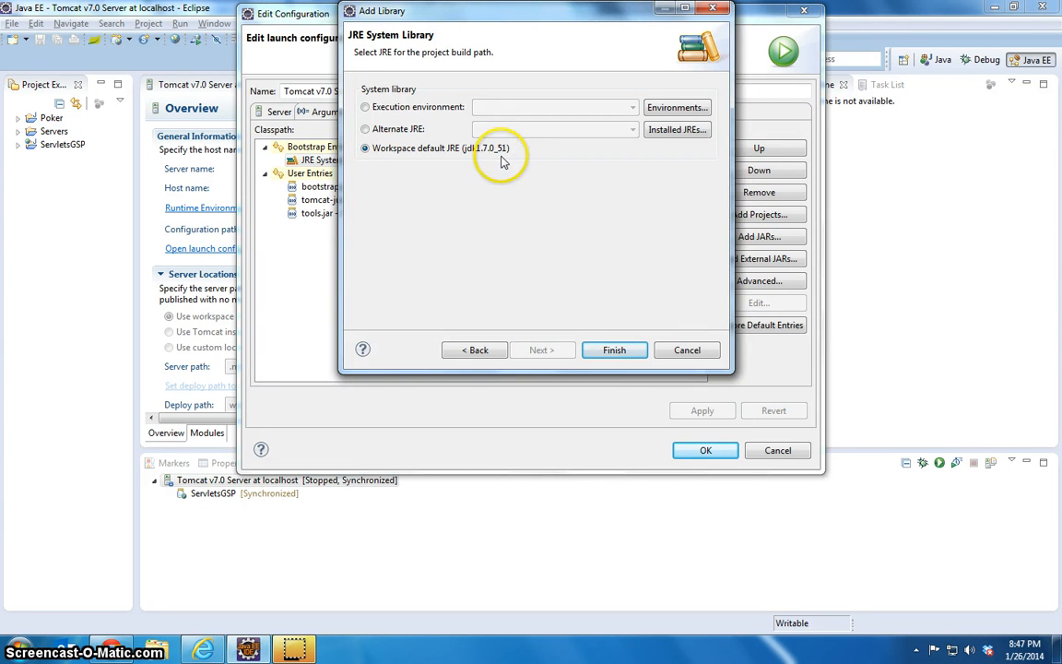
pyautogui.click(613, 348)
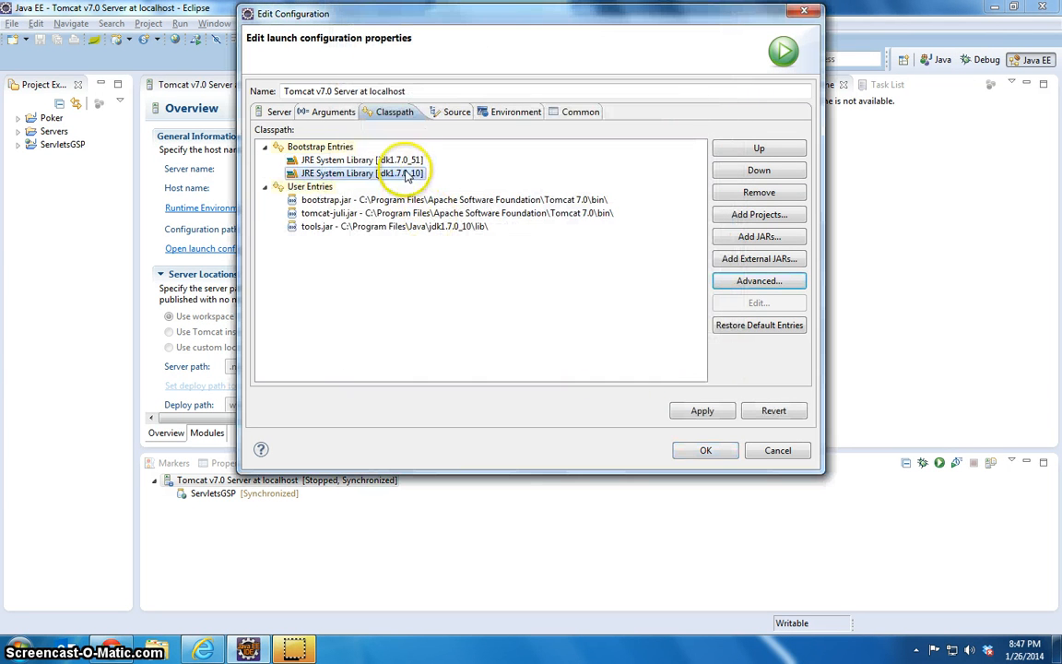
# Step: Remove the jdk1.7.0_10 JRE System Library from the Bootstrap Entries, apply the change and close the launch configuration
pyautogui.click(406, 174)
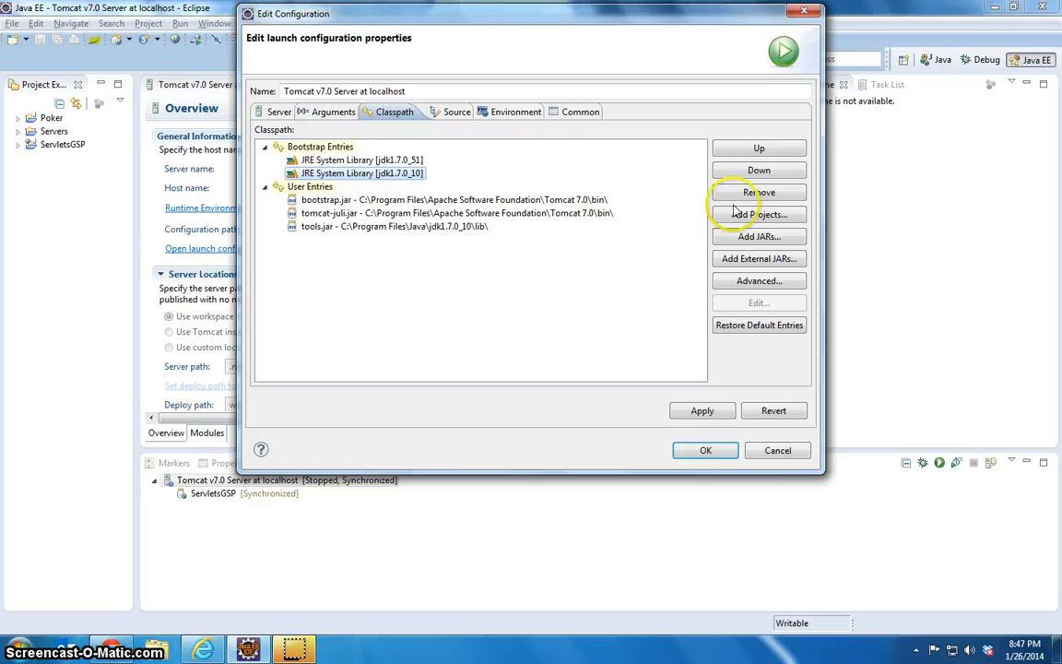
pyautogui.click(761, 192)
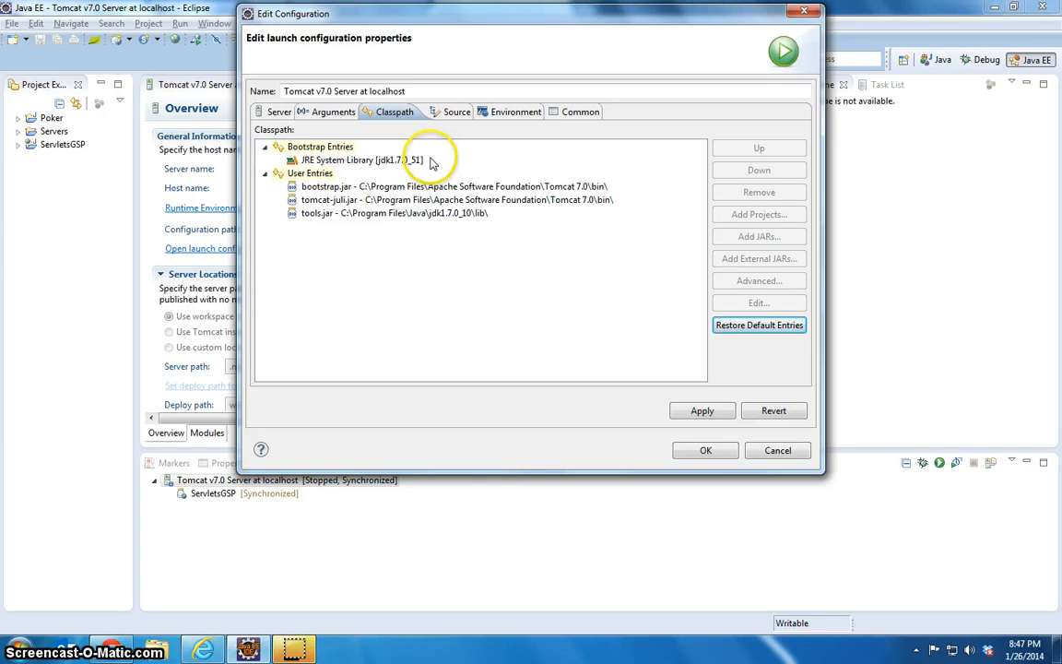
pyautogui.click(699, 412)
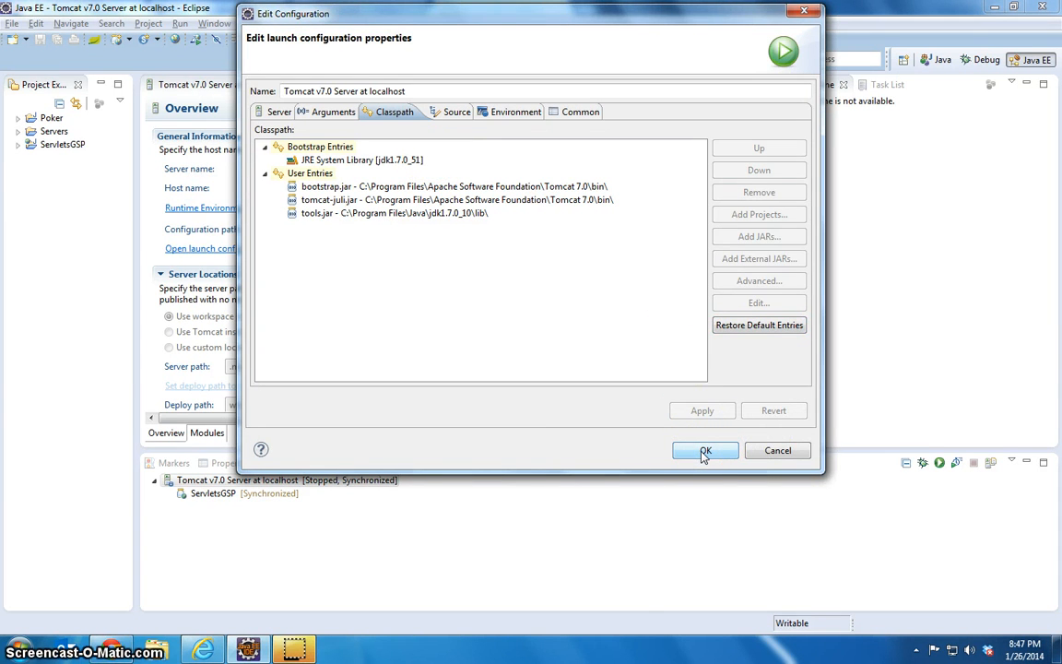
pyautogui.click(704, 452)
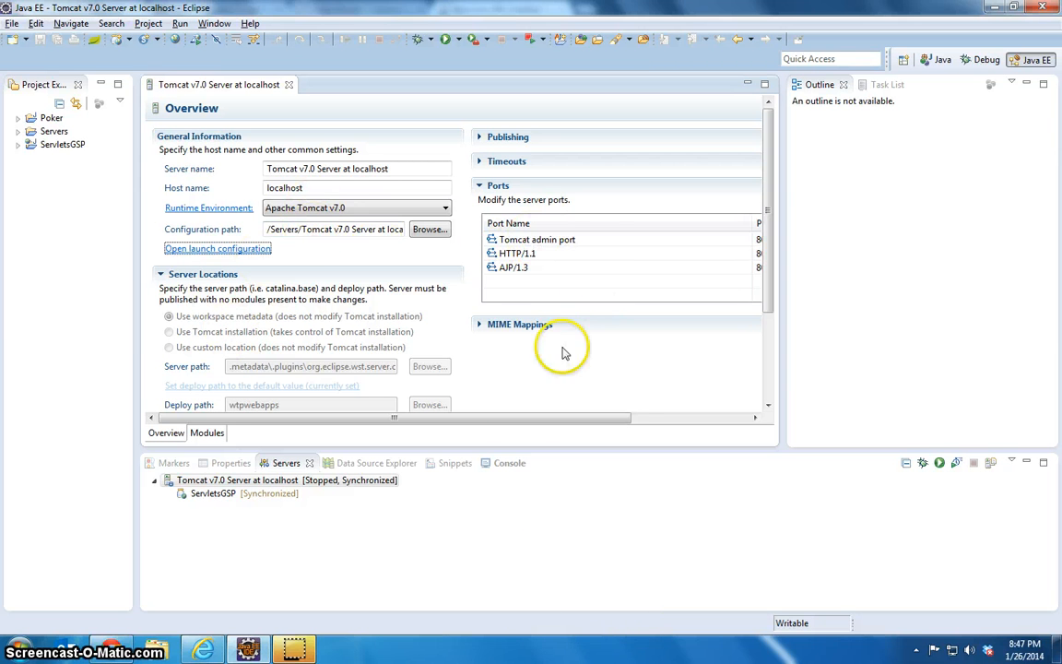
# Step: Close the server's overview editor and start the Tomcat v7.0 server at localhost
pyautogui.click(288, 85)
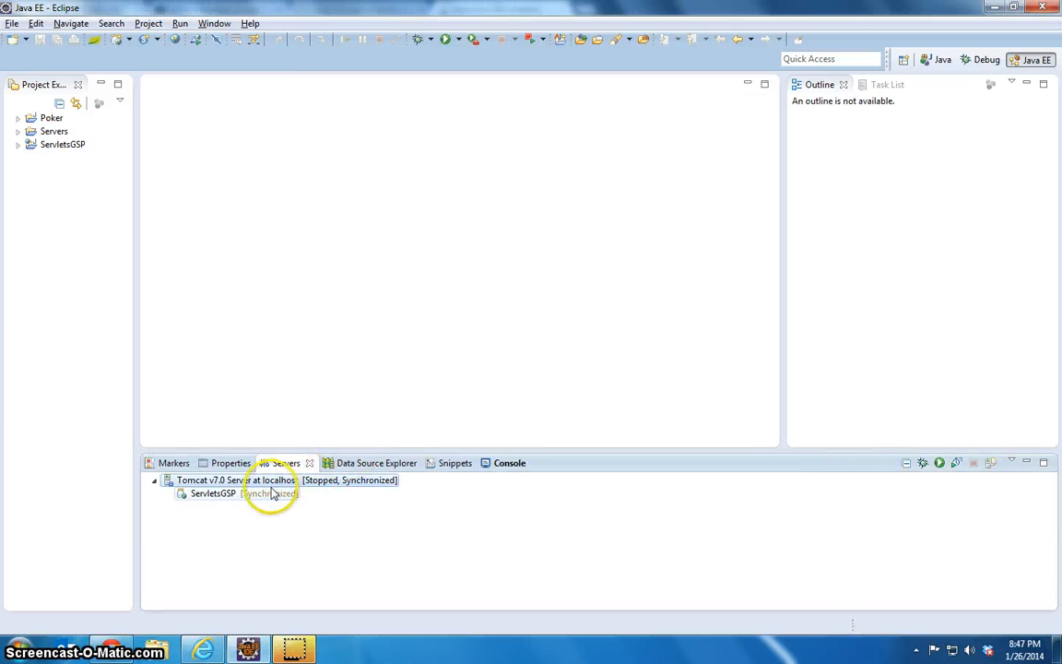
pyautogui.click(940, 462)
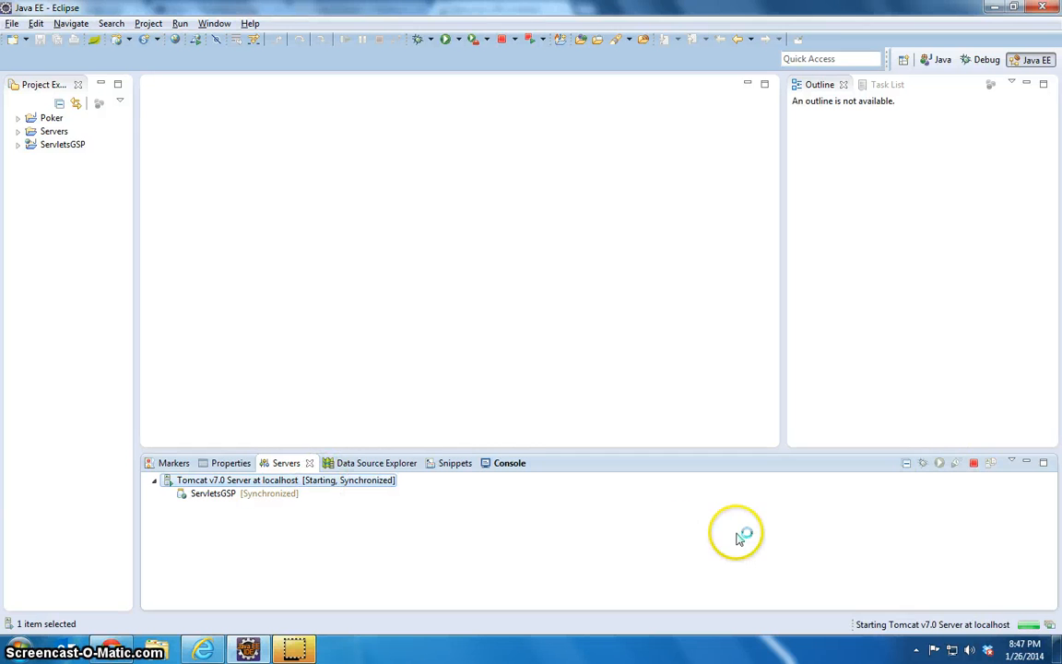